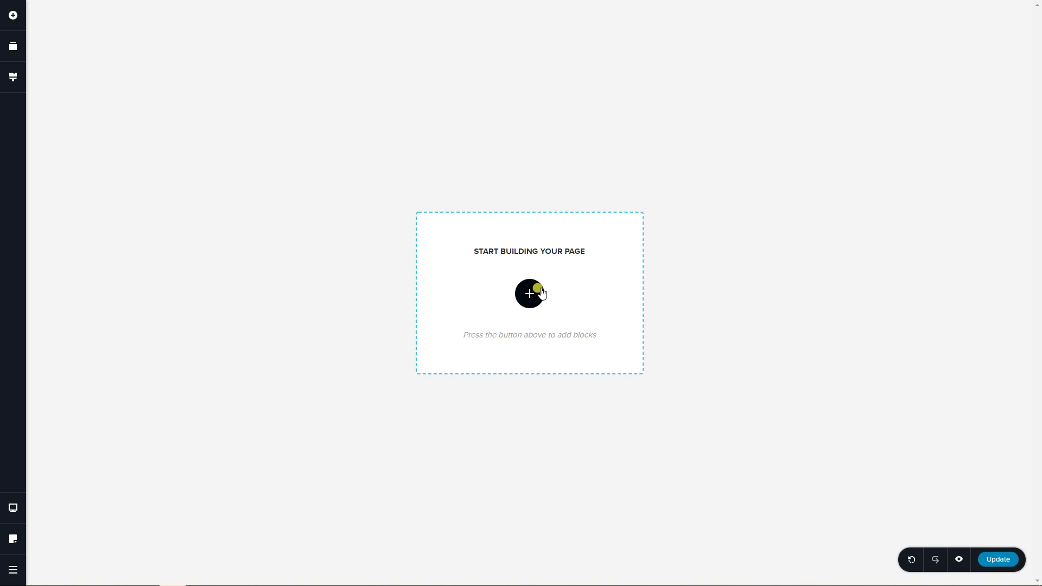
Insert the Build Pages Visually block and open its More Settings panel
{"action": "left_click", "coordinate": [540, 292]}
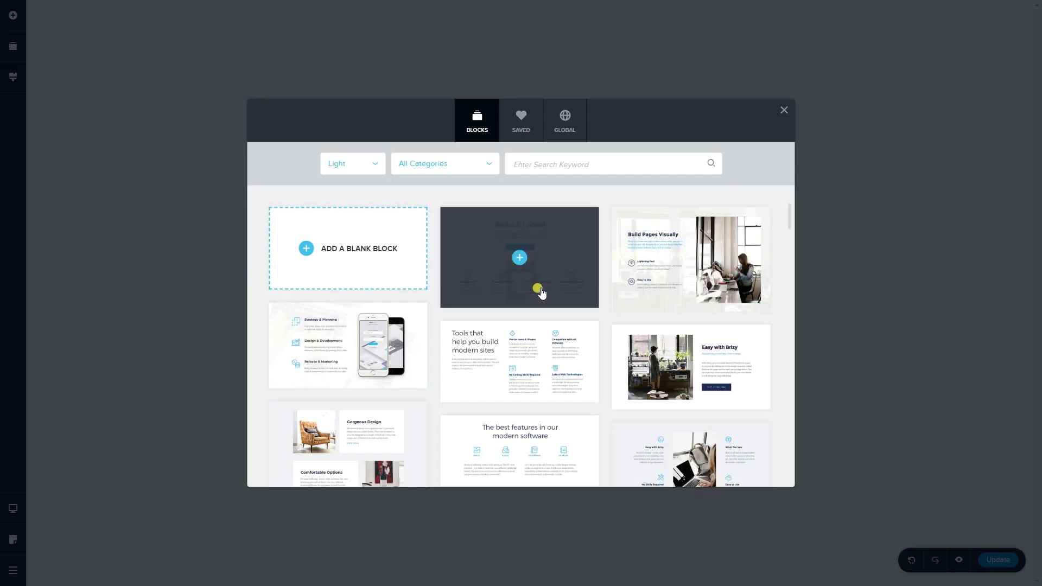
{"action": "left_click", "coordinate": [716, 269]}
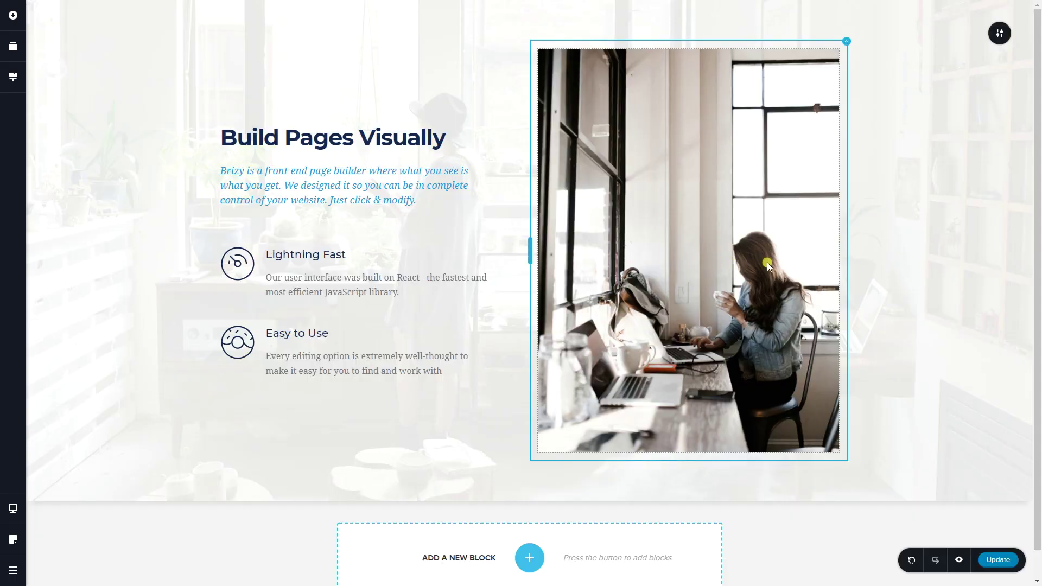
{"action": "left_click", "coordinate": [1000, 33]}
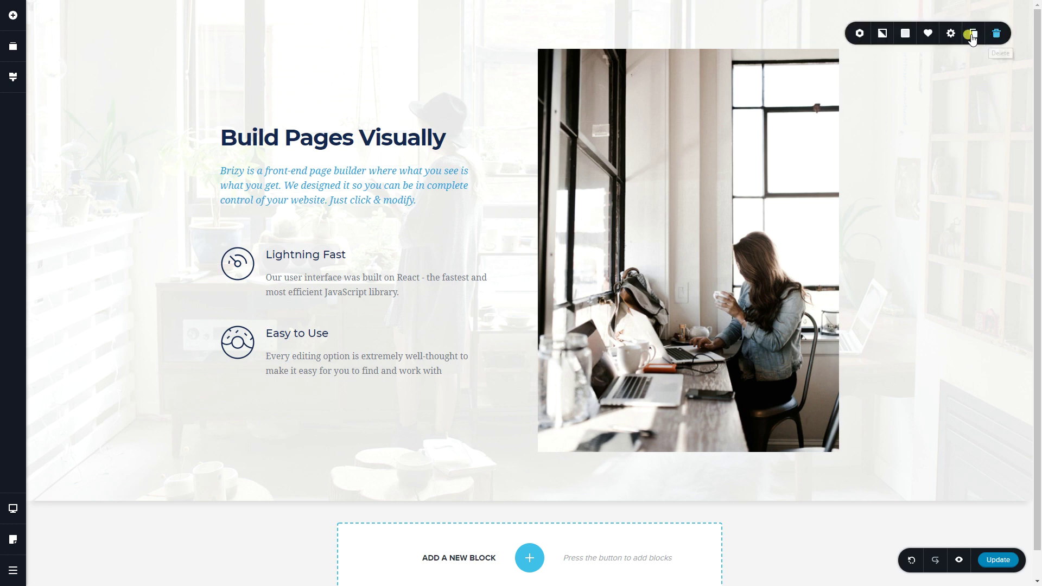
{"action": "left_click", "coordinate": [950, 34]}
{"action": "left_click", "coordinate": [929, 137]}
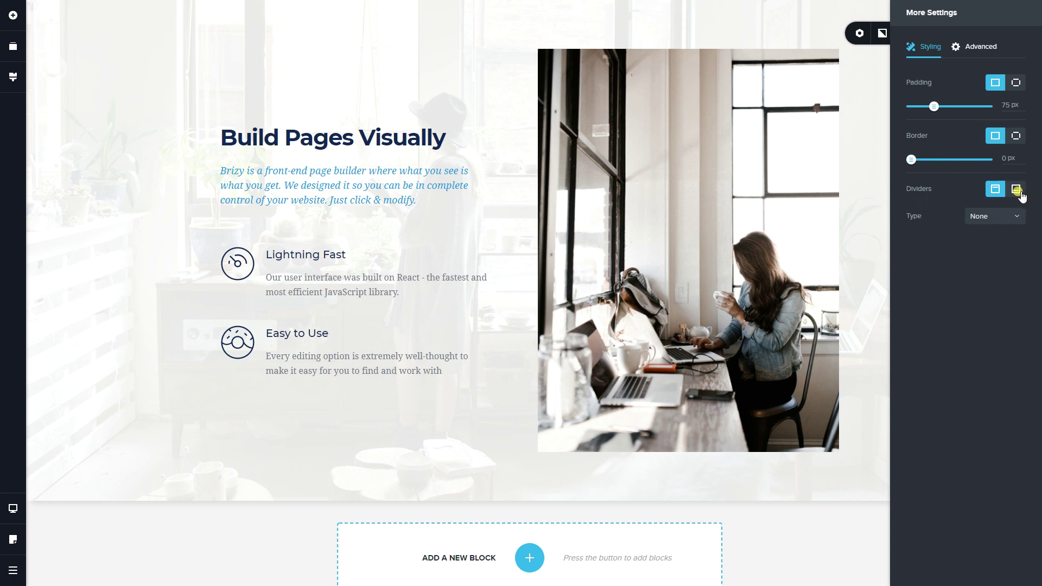
Give the top divider the slanted shape and colour it blue
{"action": "left_click", "coordinate": [1015, 189]}
{"action": "left_click", "coordinate": [994, 189]}
{"action": "left_click", "coordinate": [993, 217]}
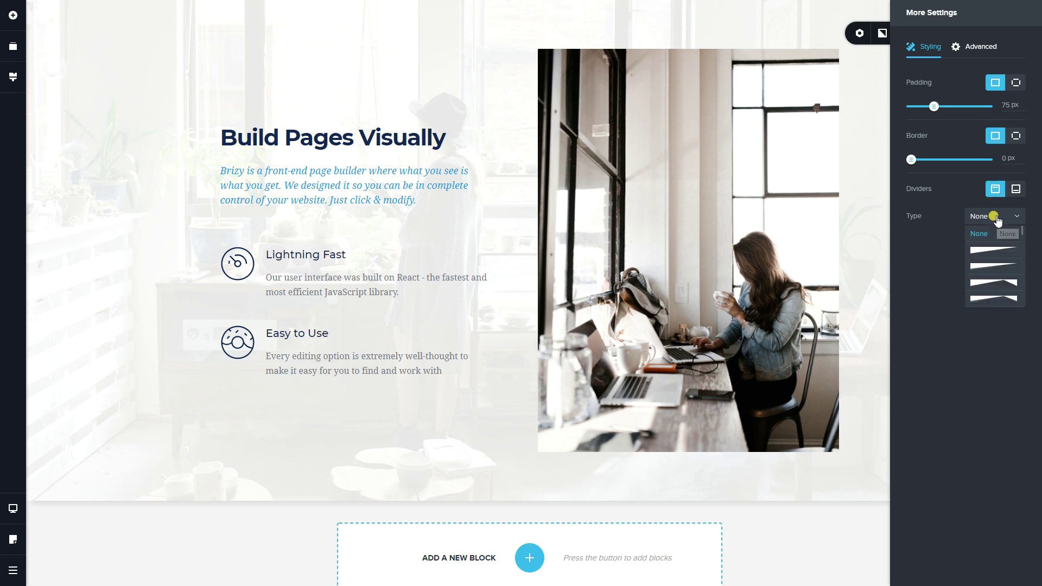
{"action": "left_click", "coordinate": [986, 252]}
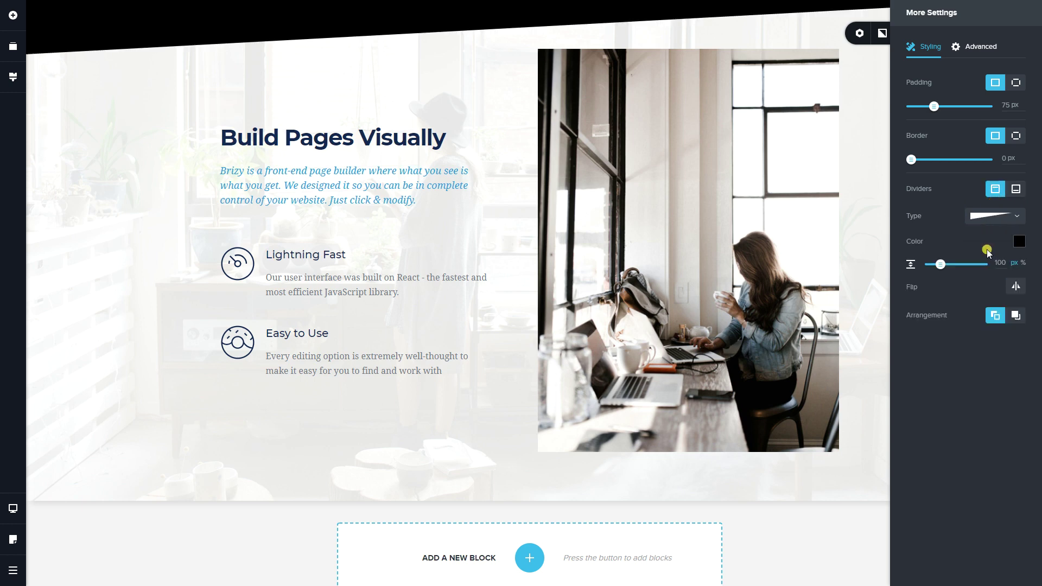
{"action": "left_click", "coordinate": [1019, 242]}
{"action": "left_click", "coordinate": [998, 350]}
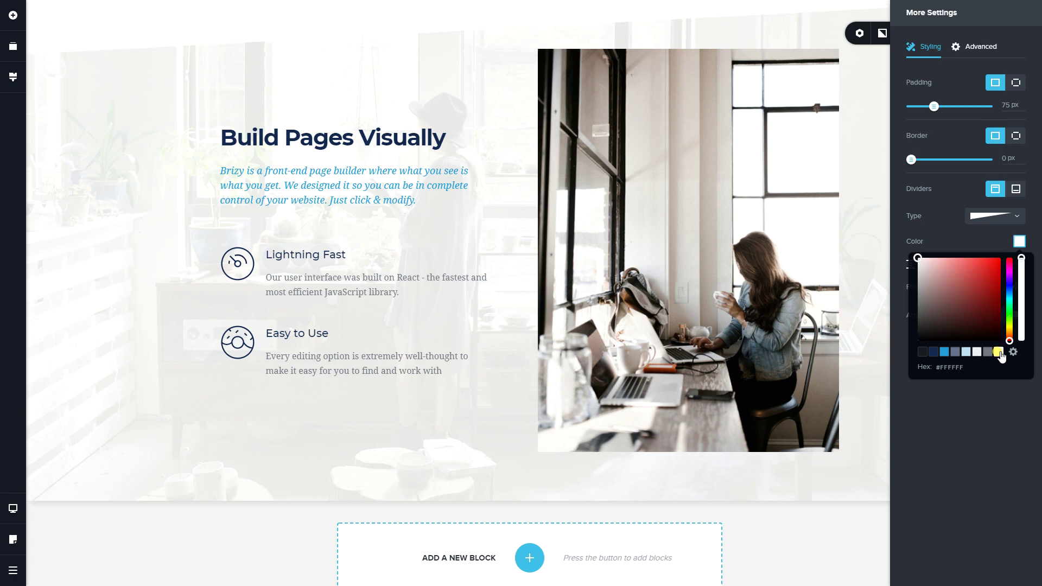
{"action": "left_click", "coordinate": [988, 352]}
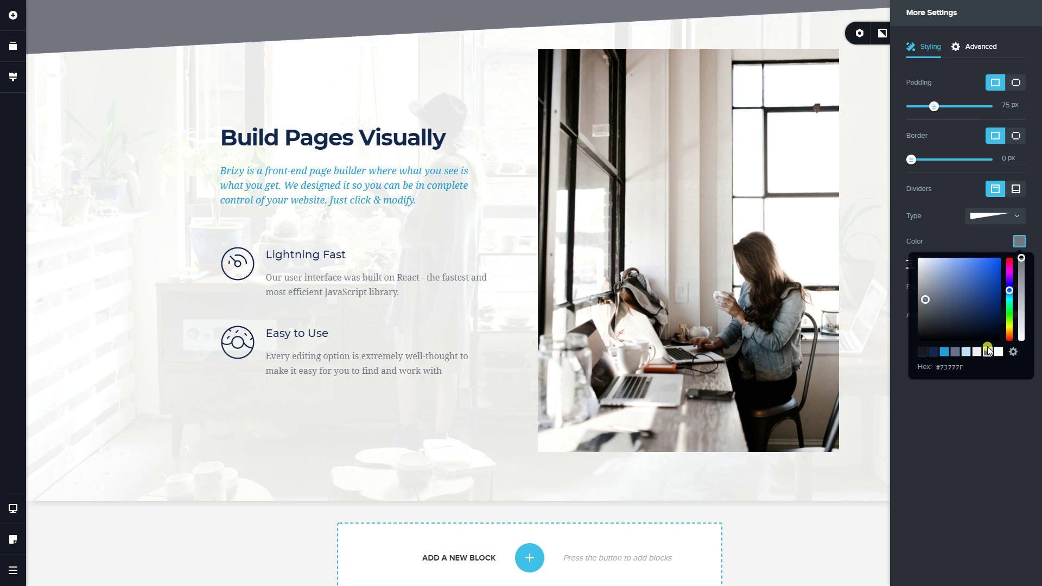
{"action": "left_click", "coordinate": [979, 285]}
{"action": "left_click", "coordinate": [981, 407]}
Make the blue top divider 500 px tall, flip it, and keep it behind the image
{"action": "left_click_drag", "start_coordinate": [935, 264], "coordinate": [983, 264]}
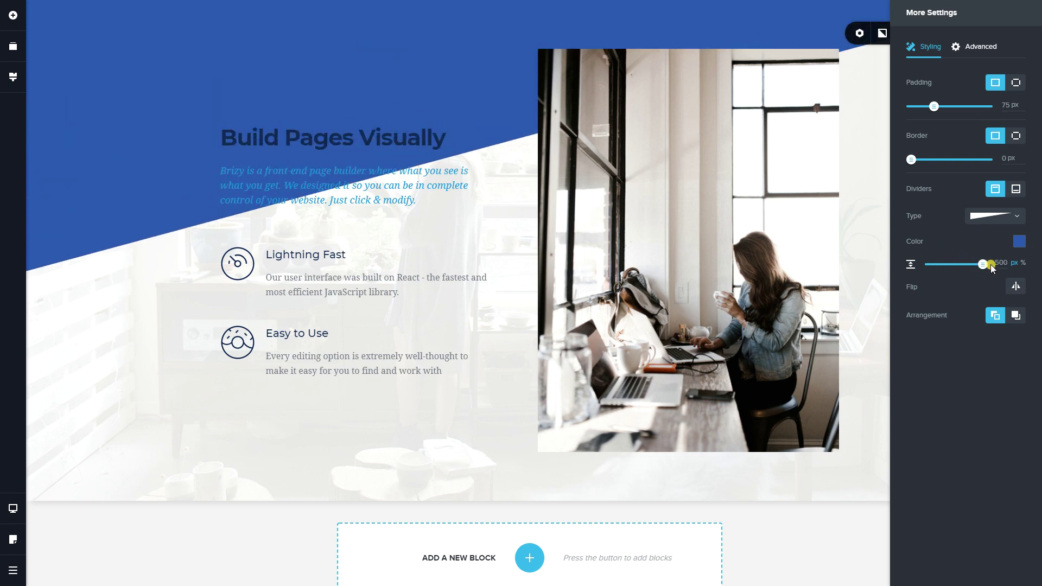
{"action": "left_click", "coordinate": [1014, 290]}
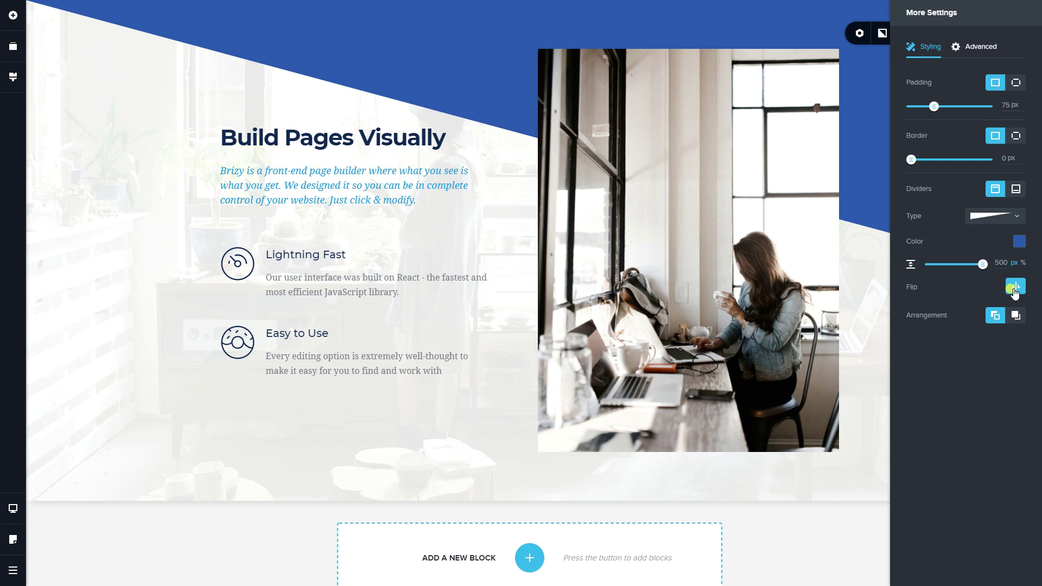
{"action": "left_click", "coordinate": [1014, 316]}
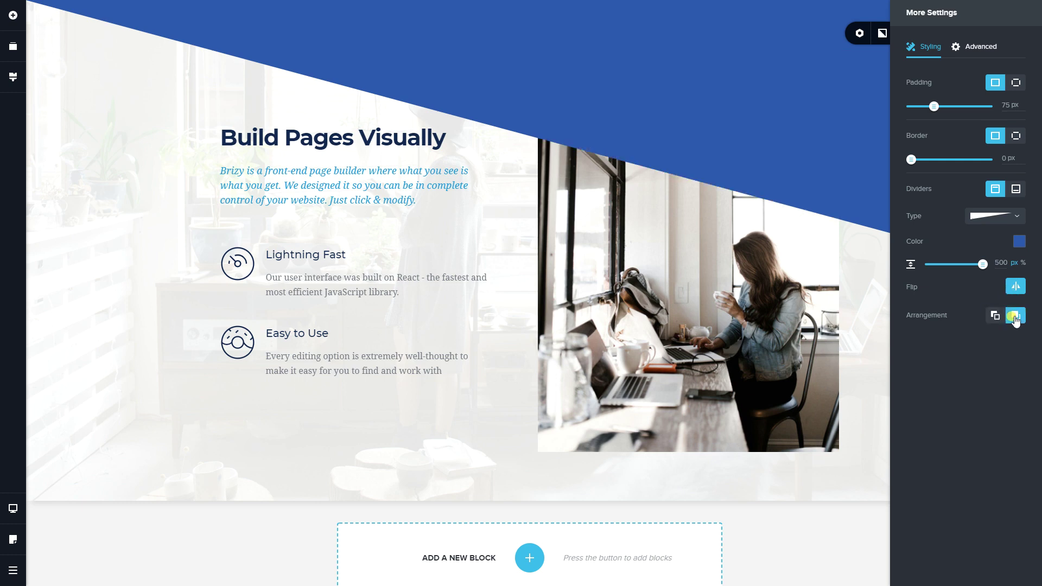
{"action": "left_click", "coordinate": [995, 316]}
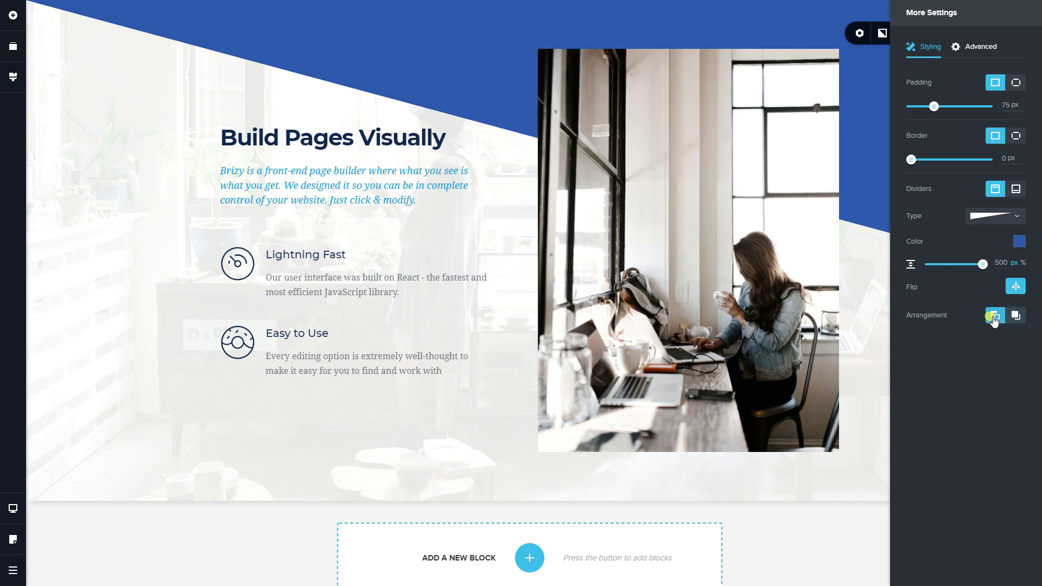
Give the bottom divider the slanted shape and colour it red
{"action": "left_click", "coordinate": [1016, 189]}
{"action": "left_click", "coordinate": [1008, 216]}
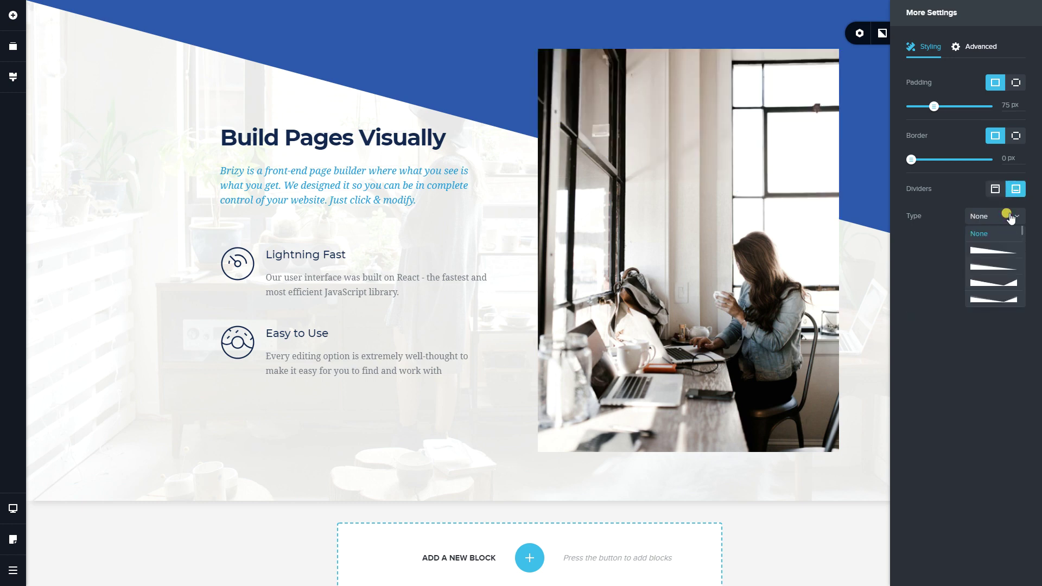
{"action": "left_click", "coordinate": [996, 251]}
{"action": "left_click", "coordinate": [1019, 241]}
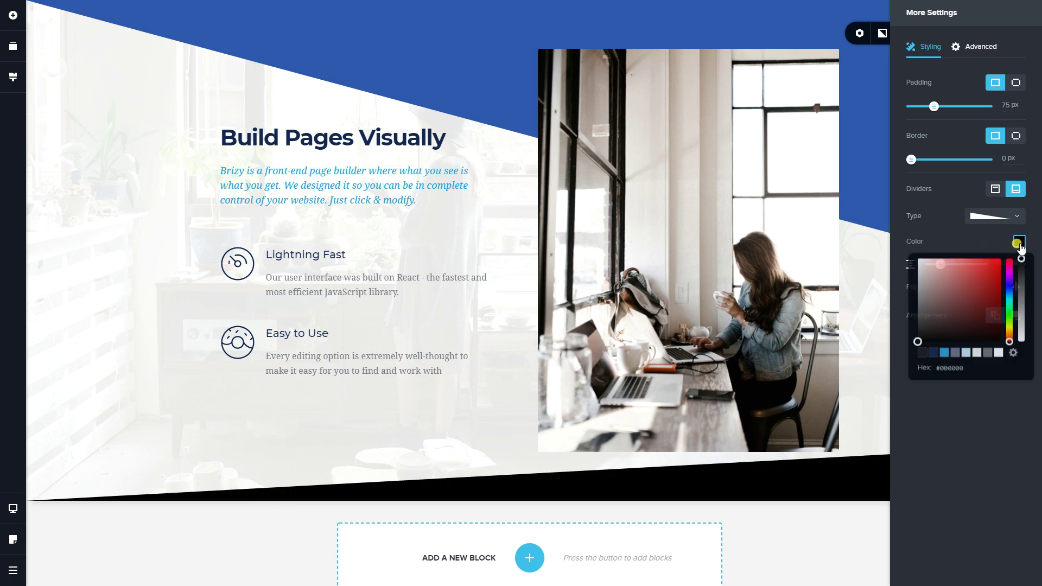
{"action": "left_click", "coordinate": [972, 273]}
{"action": "left_click", "coordinate": [980, 384]}
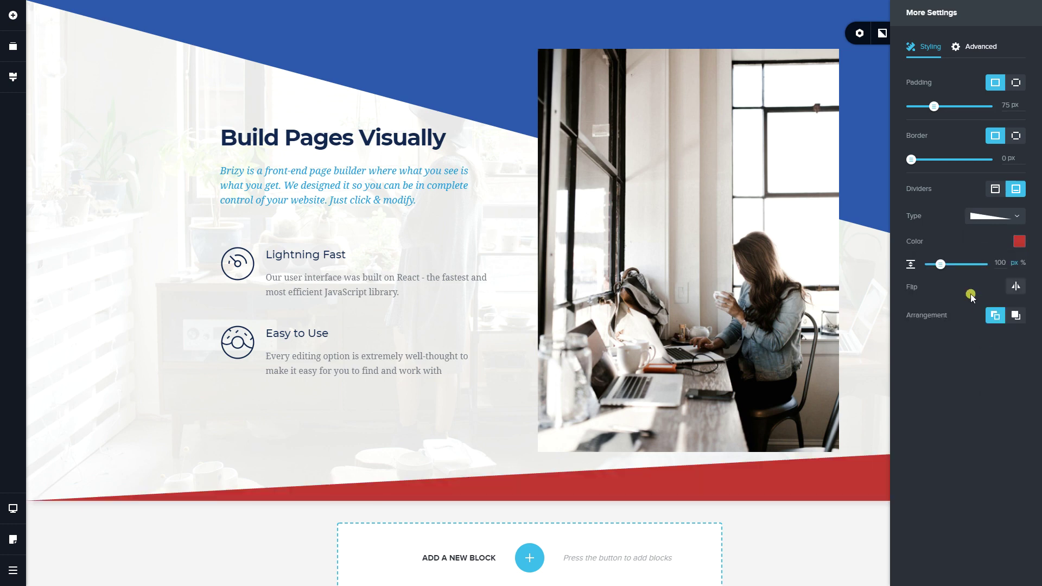
Make the red bottom divider 500 px tall, flip it, and keep it behind the image
{"action": "left_click_drag", "start_coordinate": [934, 265], "coordinate": [985, 264]}
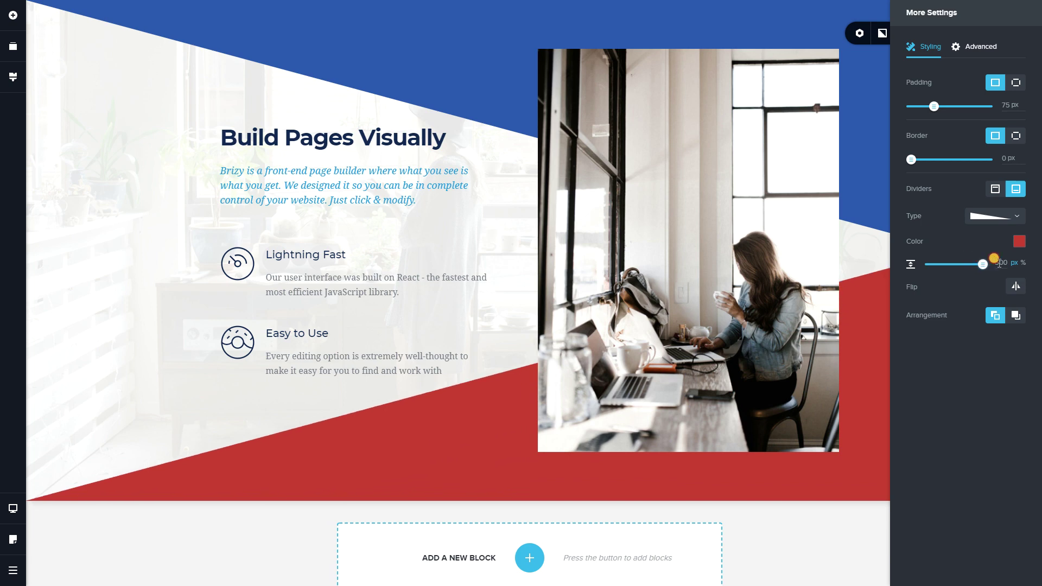
{"action": "left_click", "coordinate": [1014, 289]}
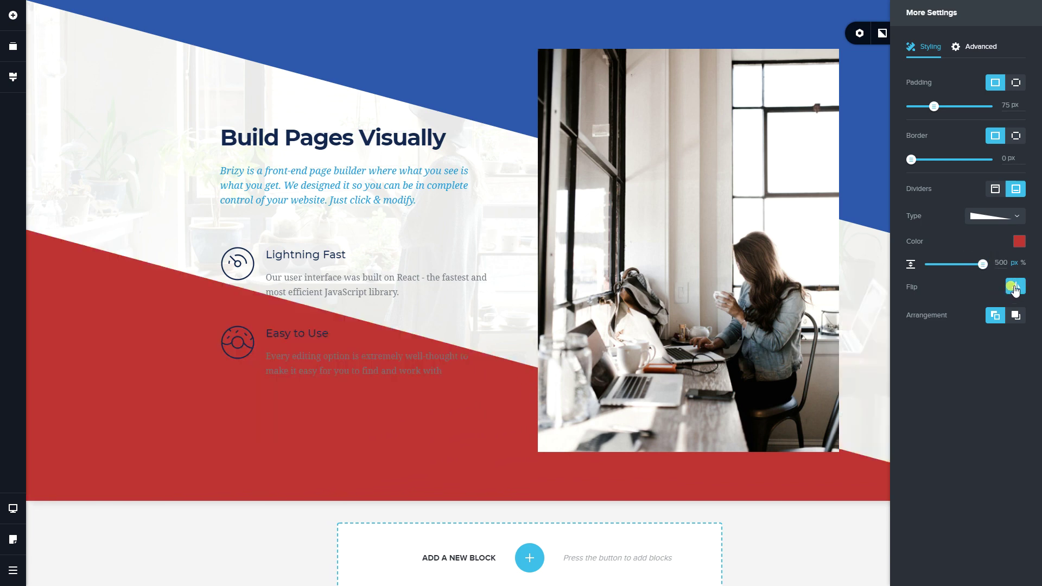
{"action": "left_click", "coordinate": [1012, 320]}
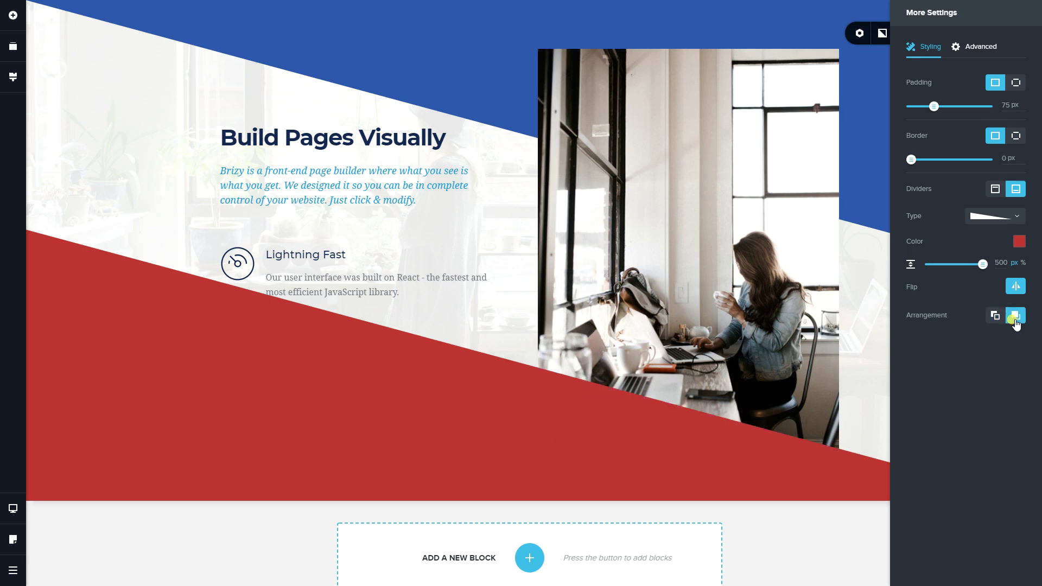
{"action": "left_click", "coordinate": [995, 322]}
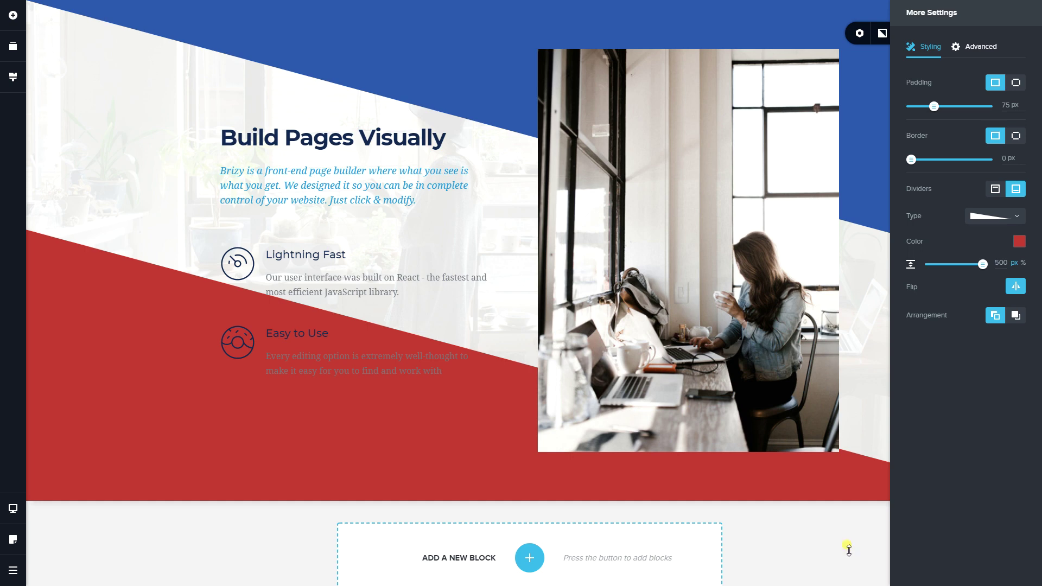
Replace the block with a fresh Build Pages Visually block and open its More Settings
{"action": "left_click", "coordinate": [817, 547]}
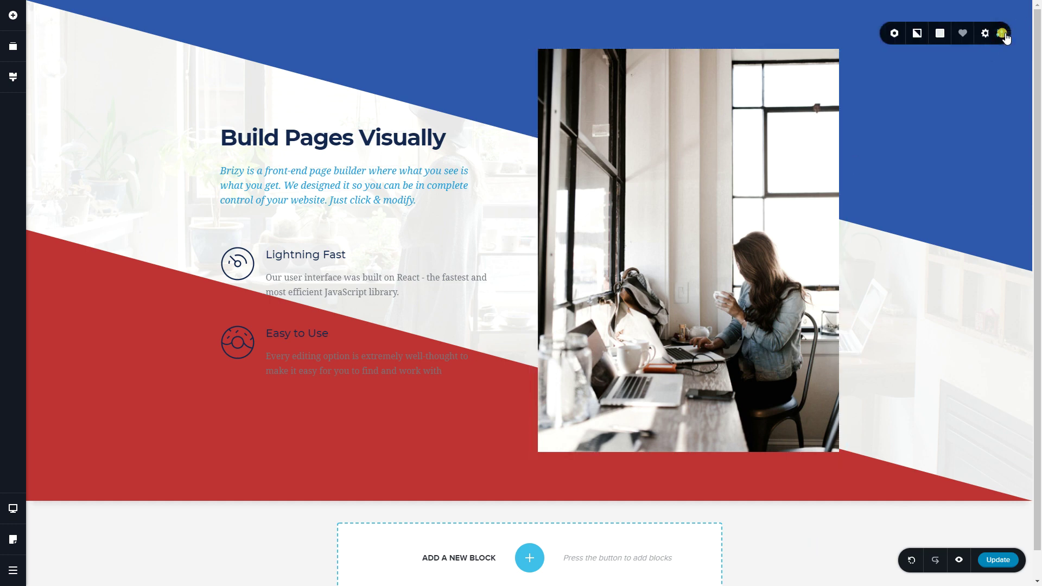
{"action": "left_click", "coordinate": [999, 34]}
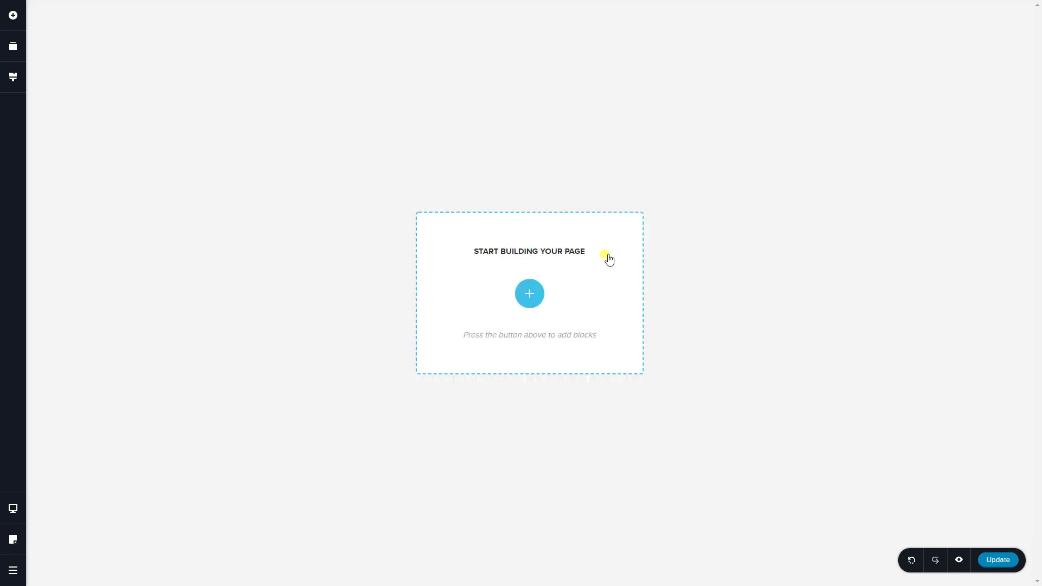
{"action": "left_click", "coordinate": [532, 293]}
{"action": "left_click", "coordinate": [677, 269]}
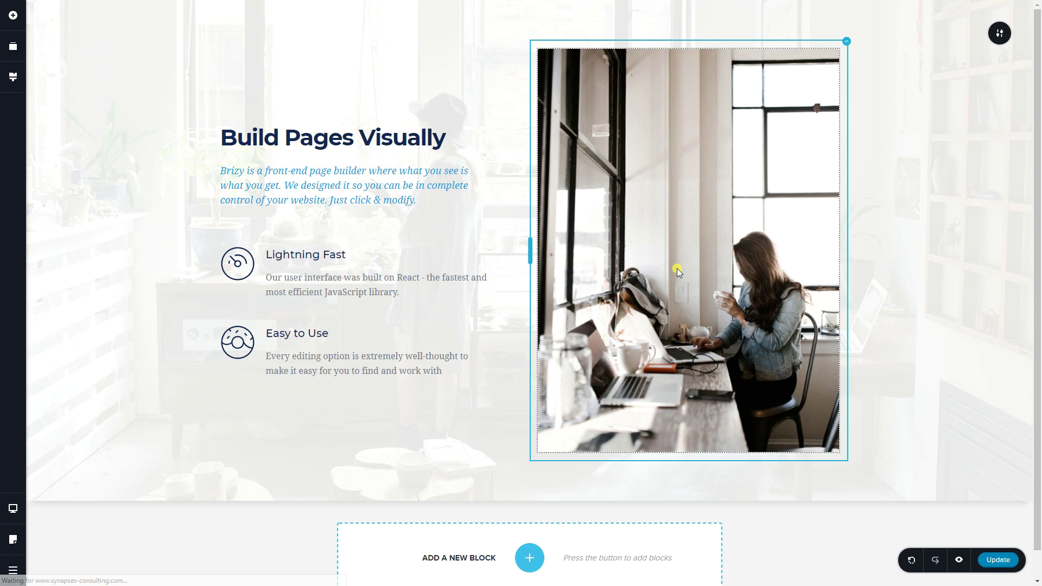
{"action": "mouse_move", "coordinate": [996, 36]}
{"action": "left_click", "coordinate": [950, 32]}
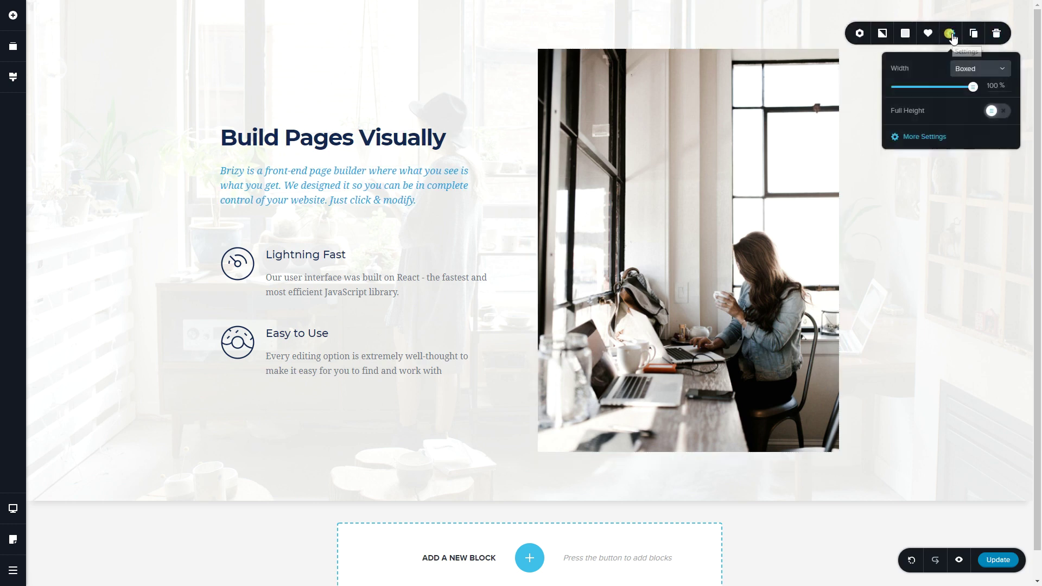
{"action": "left_click", "coordinate": [936, 135]}
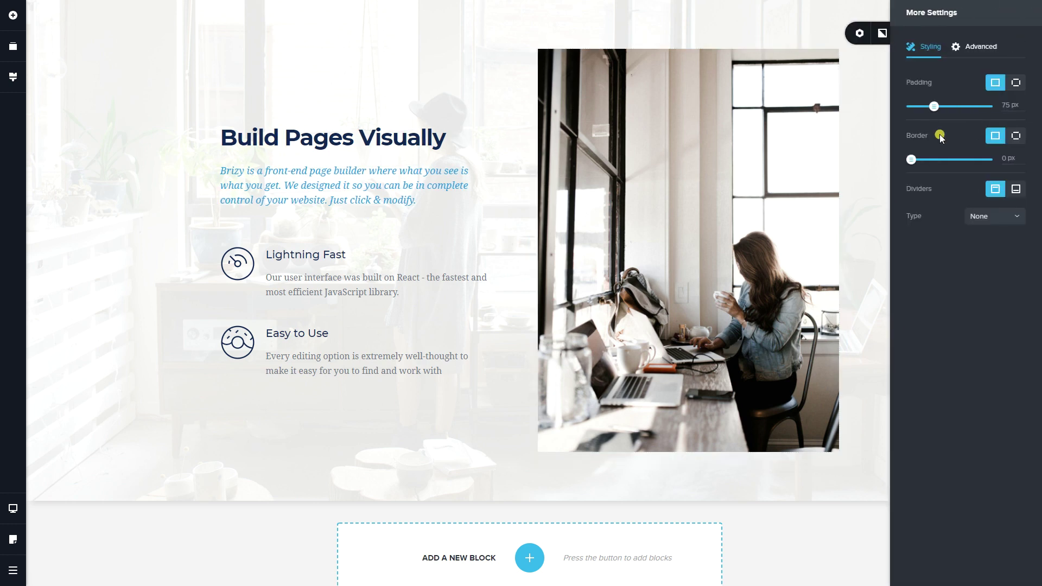
Pick the slanted shape for both top and bottom dividers, leaving them black at 100 px
{"action": "left_click", "coordinate": [1001, 216]}
{"action": "left_click", "coordinate": [1000, 250]}
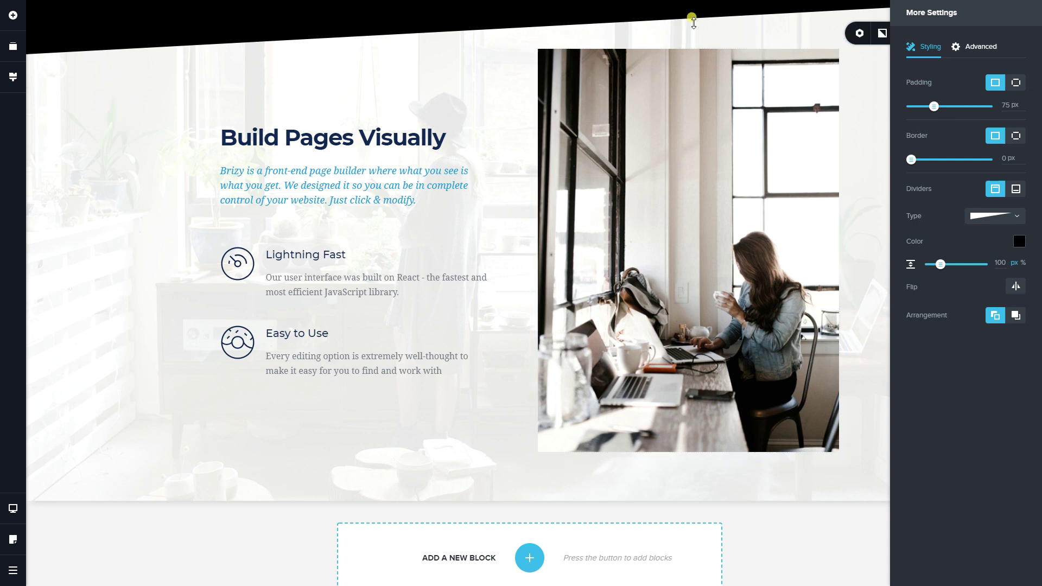
{"action": "left_click", "coordinate": [1012, 190]}
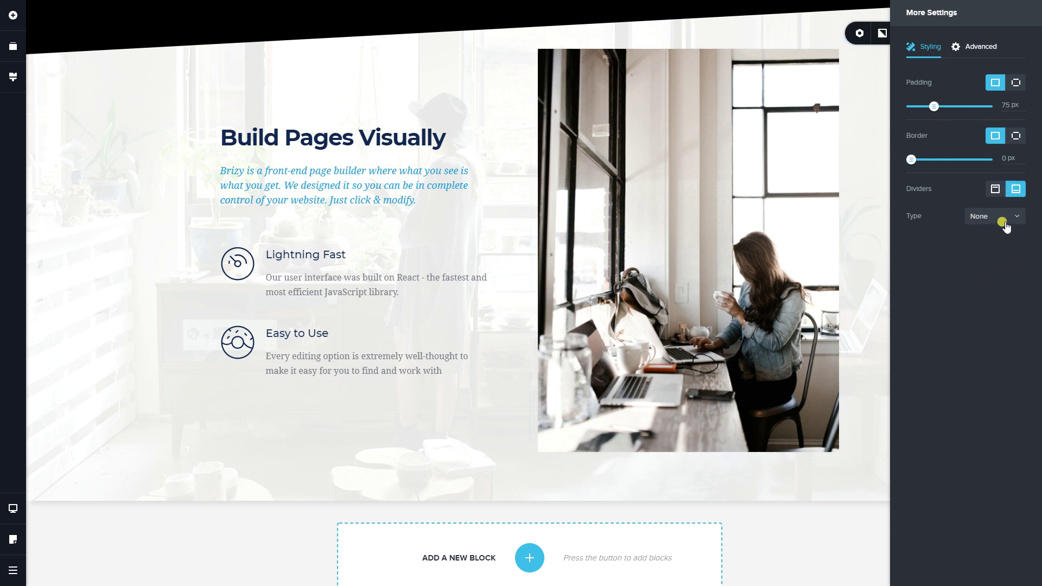
{"action": "left_click", "coordinate": [1001, 217]}
{"action": "left_click", "coordinate": [1000, 250]}
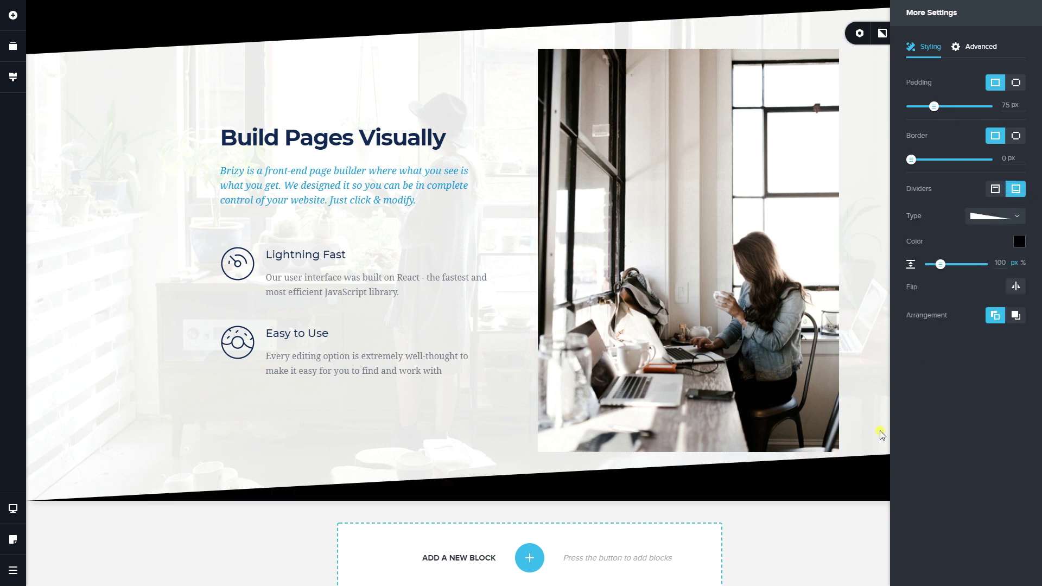
{"action": "left_click", "coordinate": [837, 544]}
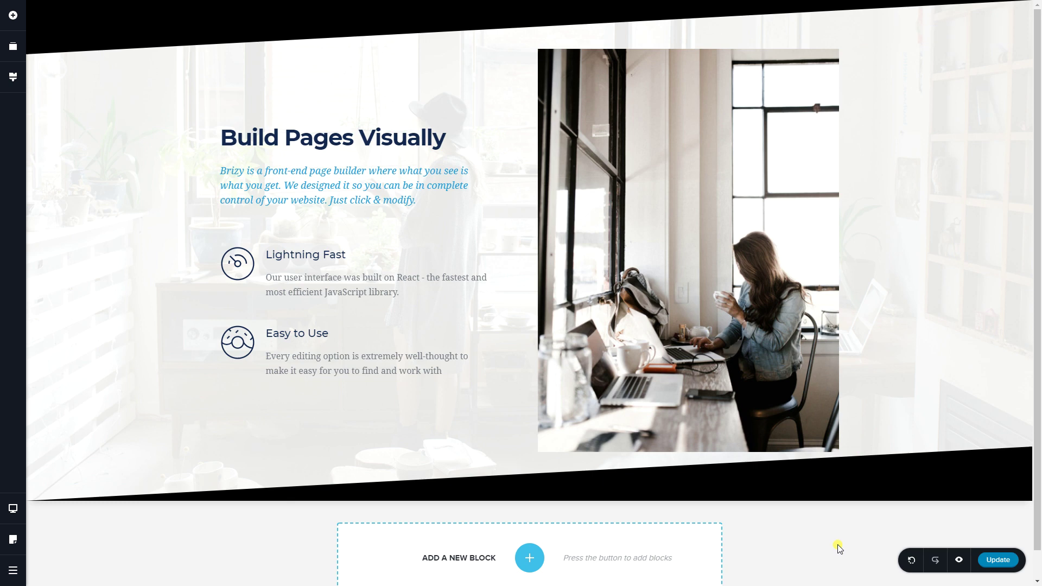
{"action": "scroll", "coordinate": [745, 359], "scroll_direction": "down", "scroll_amount": 1}
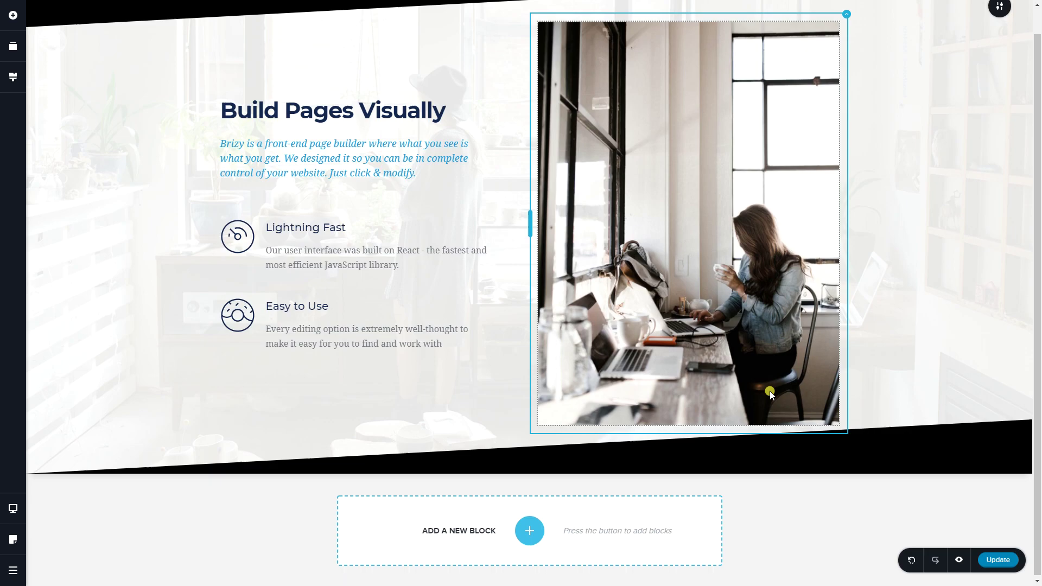
Switch the block library's style filter from Light to Dark and browse the templates
{"action": "left_click", "coordinate": [524, 535]}
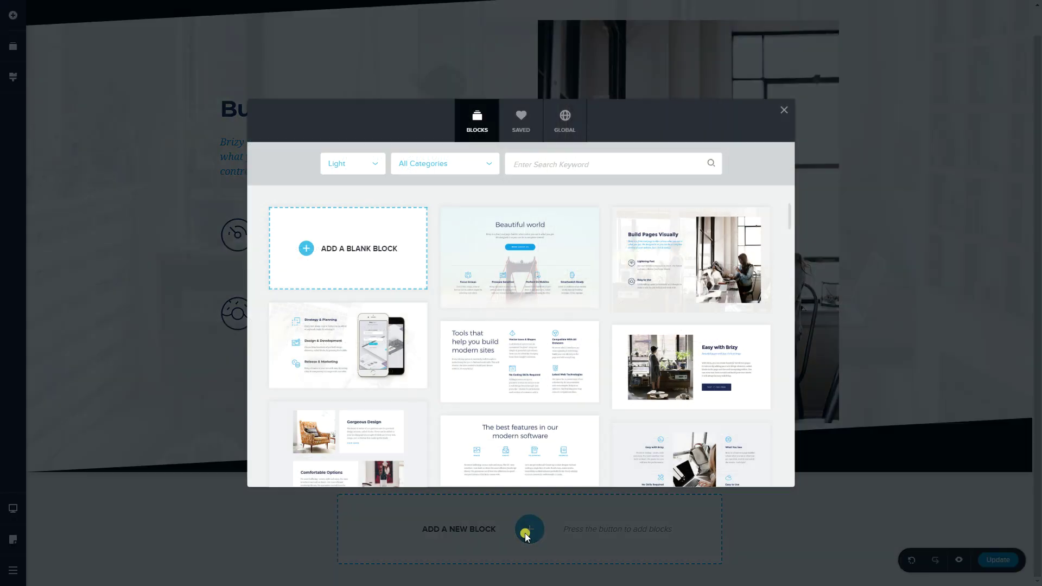
{"action": "left_click", "coordinate": [375, 168]}
{"action": "left_click", "coordinate": [343, 209]}
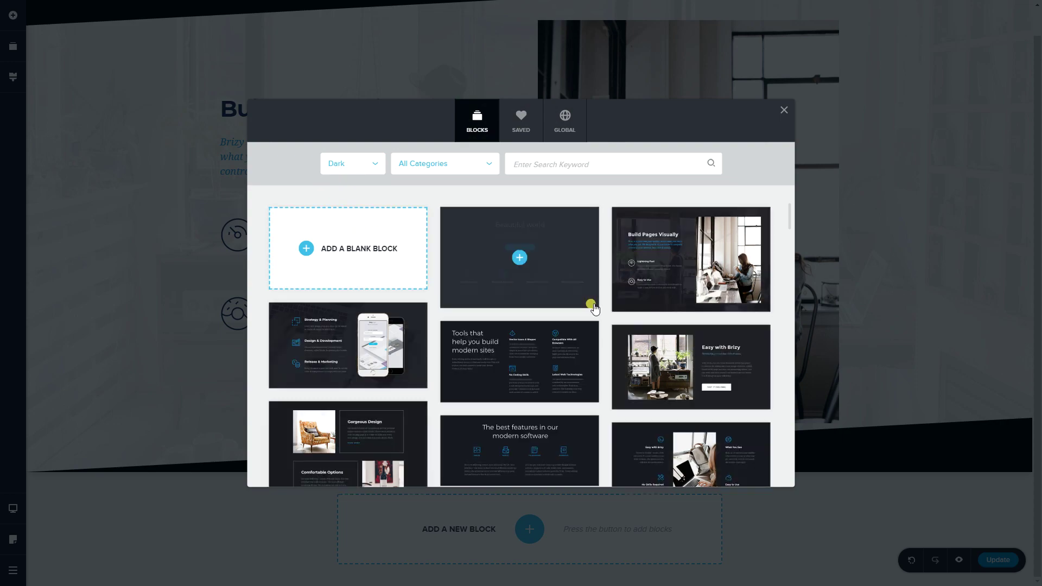
{"action": "scroll", "coordinate": [592, 304], "scroll_direction": "down", "scroll_amount": 2}
{"action": "scroll", "coordinate": [595, 308], "scroll_direction": "down", "scroll_amount": 10}
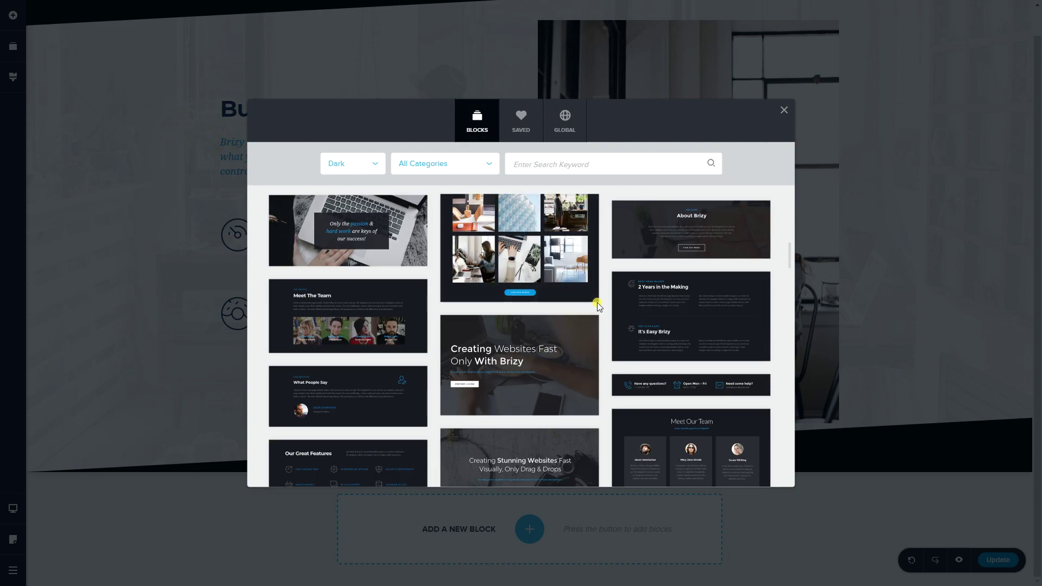
{"action": "scroll", "coordinate": [597, 308], "scroll_direction": "down", "scroll_amount": 15}
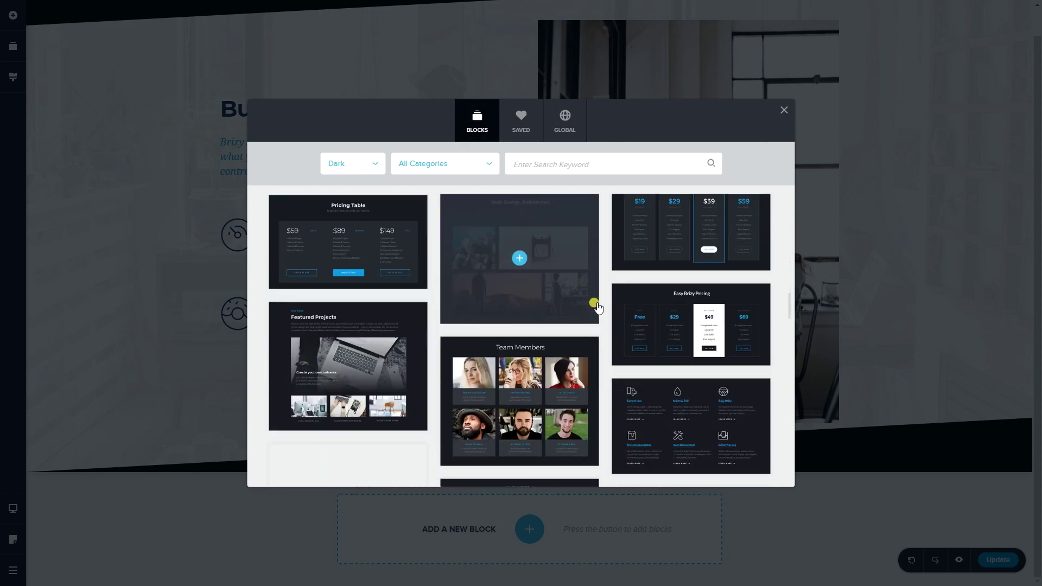
{"action": "scroll", "coordinate": [597, 307], "scroll_direction": "down", "scroll_amount": 15}
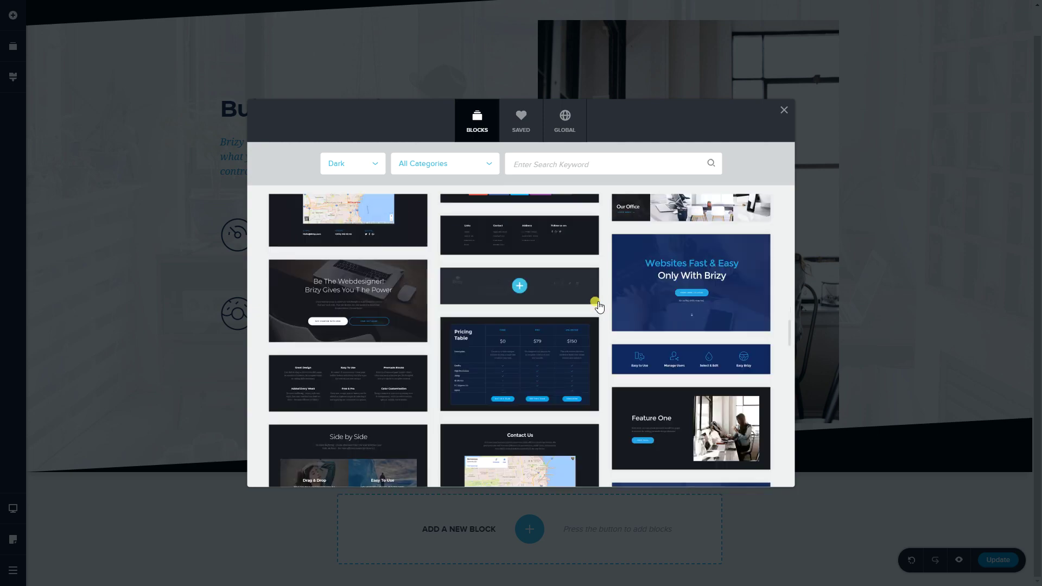
{"action": "scroll", "coordinate": [600, 304], "scroll_direction": "down", "scroll_amount": 3}
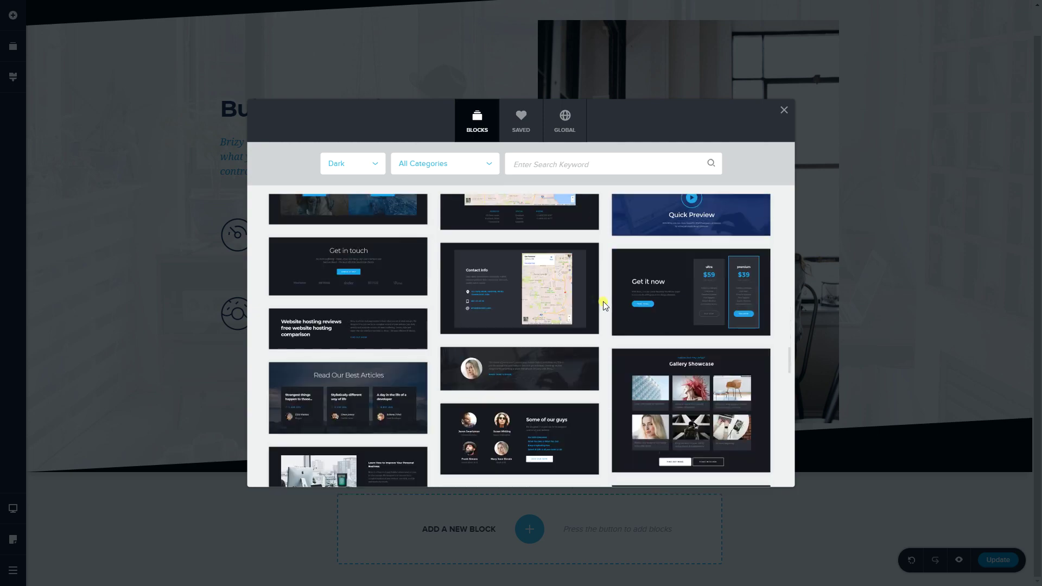
{"action": "scroll", "coordinate": [604, 301], "scroll_direction": "down", "scroll_amount": 12}
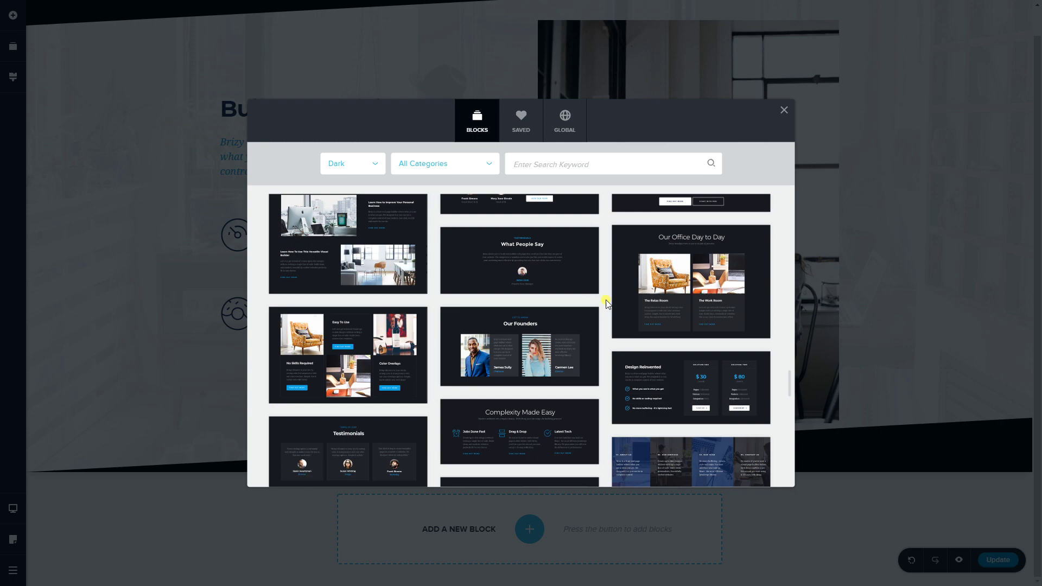
{"action": "scroll", "coordinate": [607, 299], "scroll_direction": "down", "scroll_amount": 10}
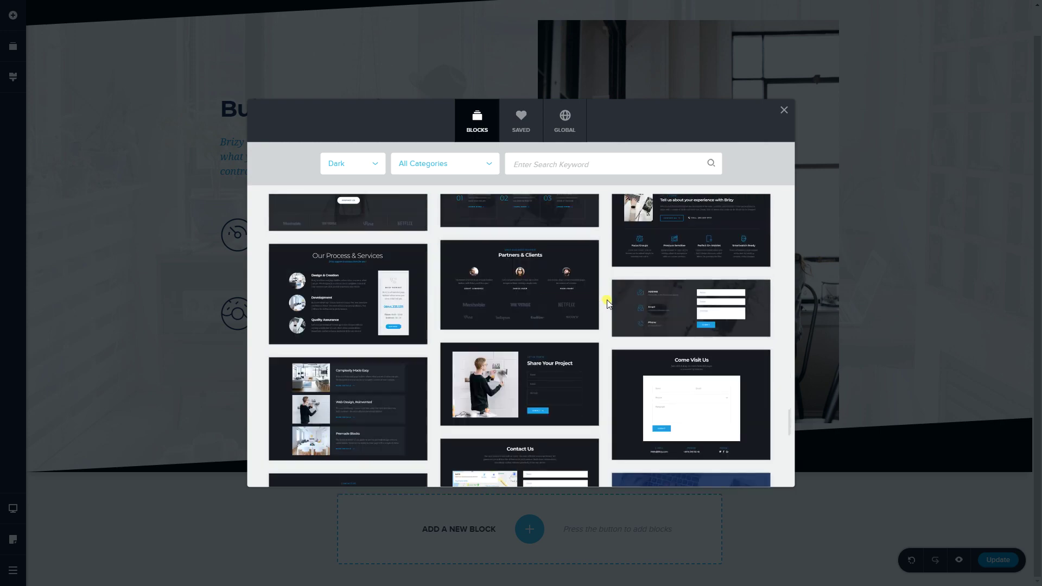
Insert the dark 'Share Your Project' contact block and set its overlay colour to #000000
{"action": "left_click", "coordinate": [522, 299]}
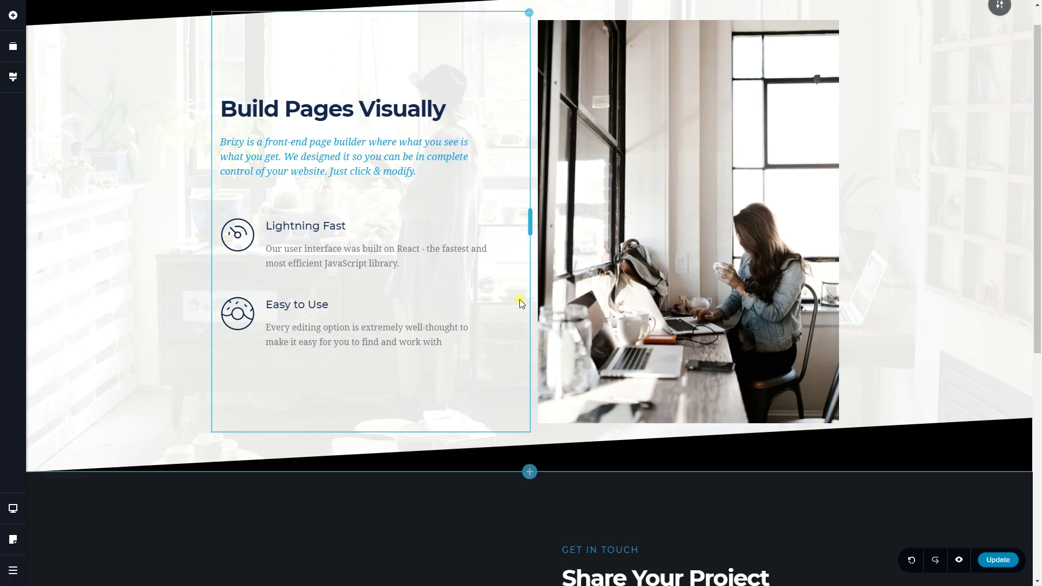
{"action": "scroll", "coordinate": [787, 262], "scroll_direction": "down", "scroll_amount": 5}
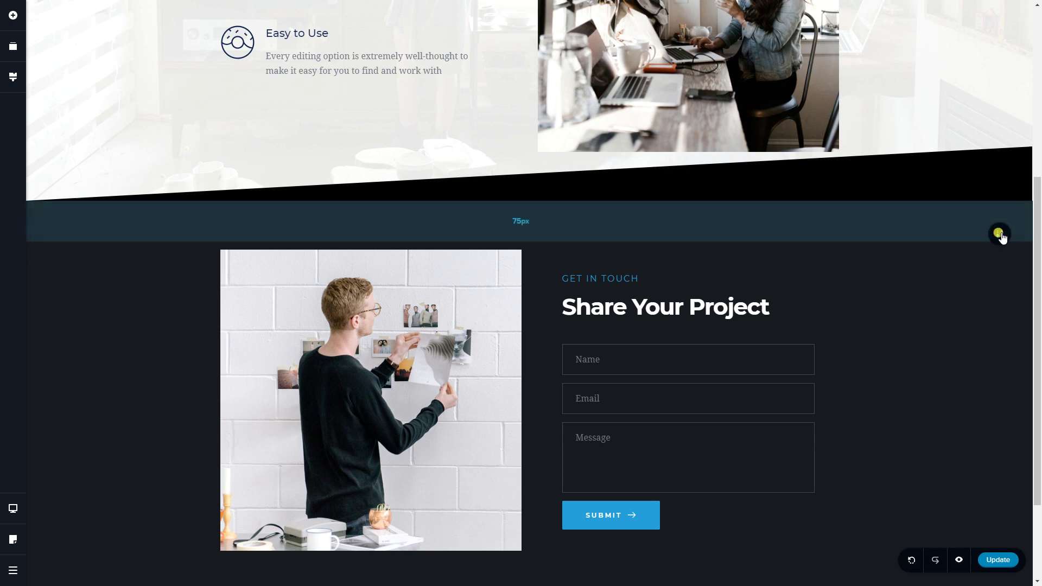
{"action": "mouse_move", "coordinate": [999, 235]}
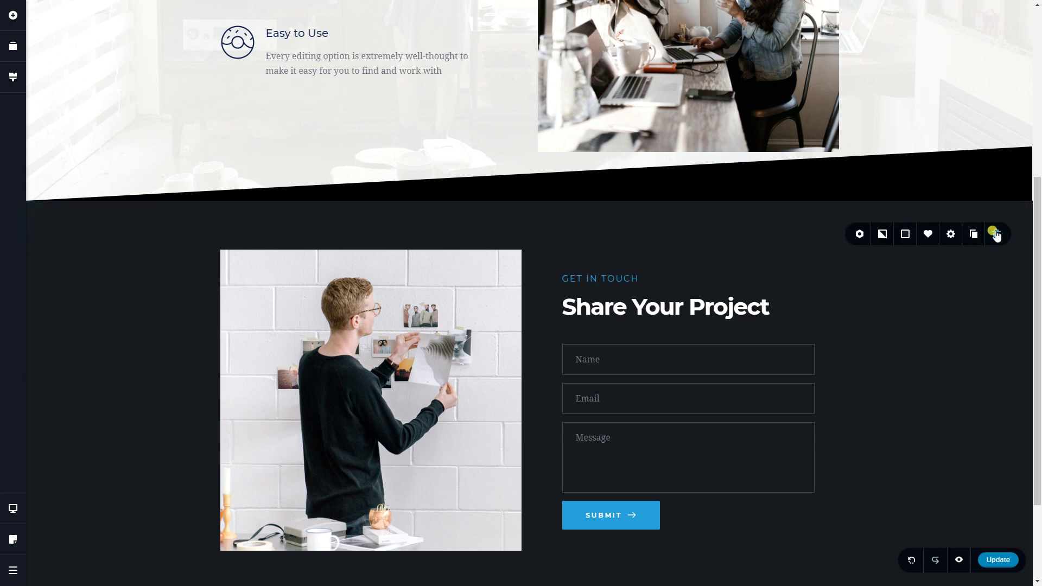
{"action": "left_click", "coordinate": [903, 236]}
{"action": "left_click_drag", "start_coordinate": [865, 158], "coordinate": [838, 191]}
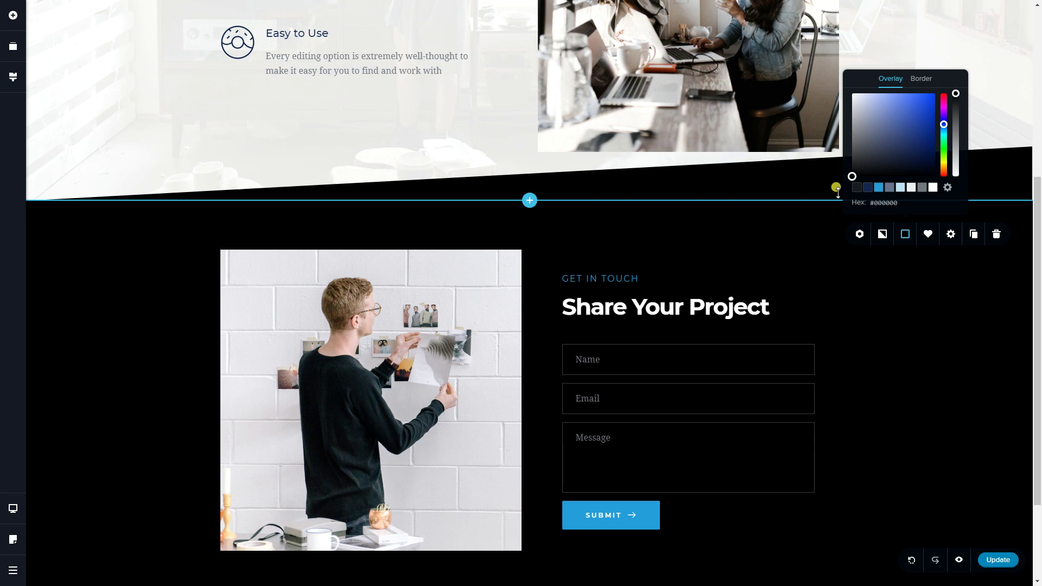
{"action": "left_click", "coordinate": [867, 331]}
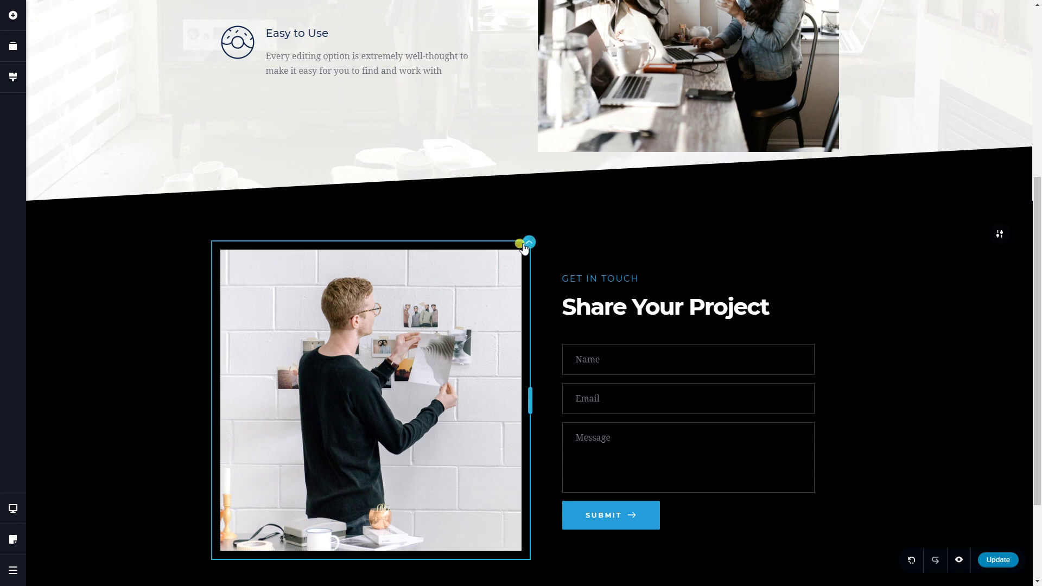
Set the photo column's per-side top margin to about -152 px
{"action": "left_click", "coordinate": [529, 244]}
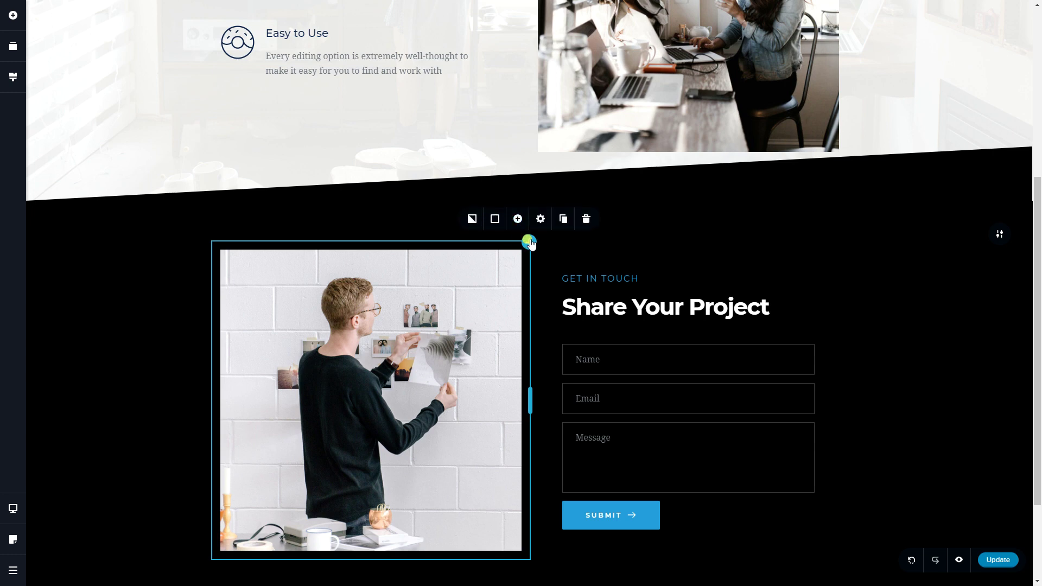
{"action": "mouse_move", "coordinate": [539, 218]}
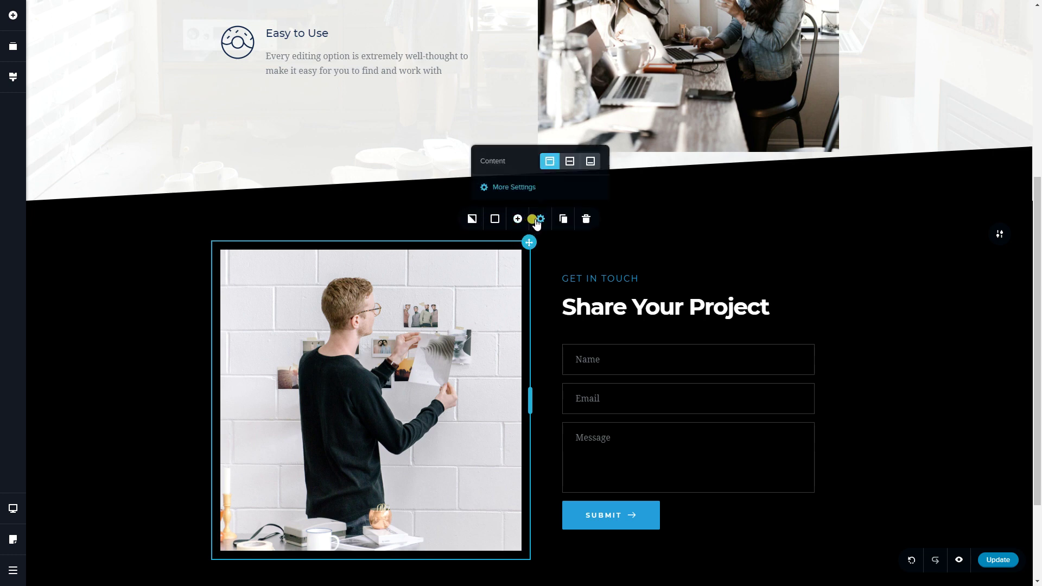
{"action": "left_click", "coordinate": [525, 188]}
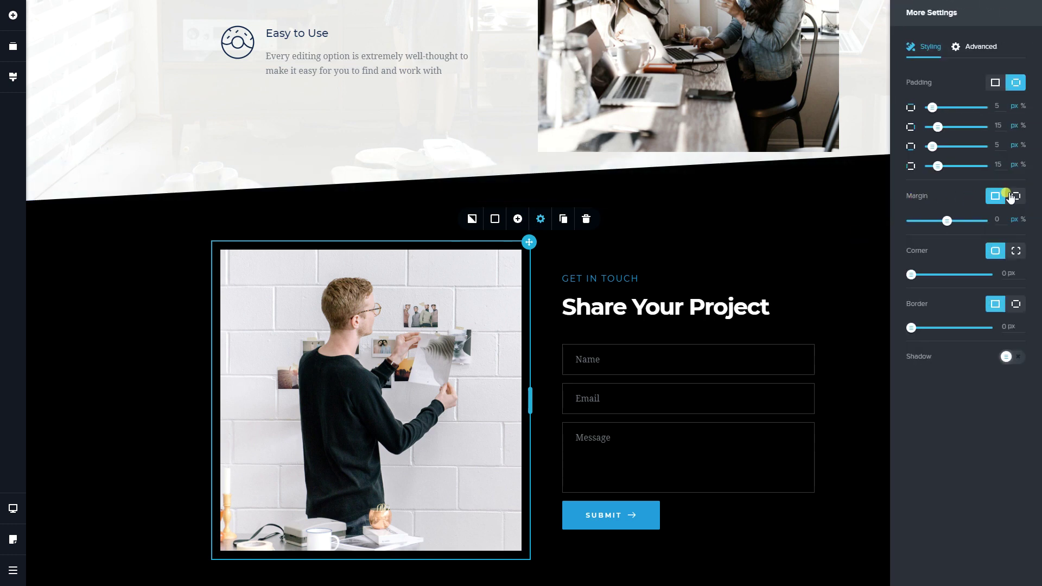
{"action": "left_click", "coordinate": [1023, 202]}
{"action": "left_click_drag", "start_coordinate": [956, 221], "coordinate": [902, 223]}
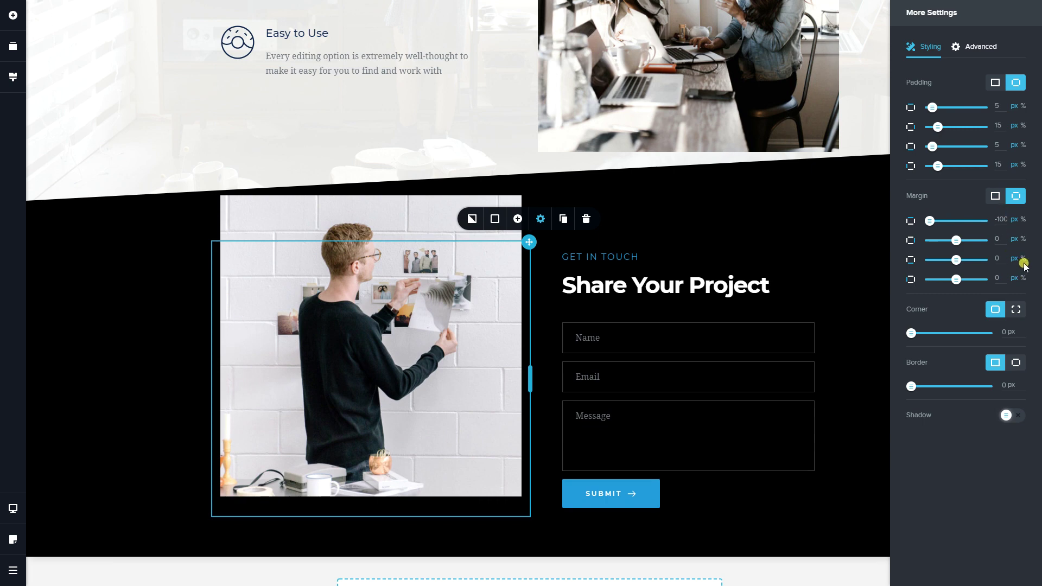
{"action": "key", "text": "Down"}
{"action": "key", "text": "Down"}
{"action": "key", "text": "Down"}
{"action": "key", "text": "Down"}
{"action": "key", "text": "Down"}
{"action": "key", "text": "Down"}
{"action": "key", "text": "Down"}
{"action": "key", "text": "Down"}
{"action": "key", "text": "Down"}
{"action": "key", "text": "Down"}
{"action": "key", "text": "Down"}
{"action": "key", "text": "Down"}
{"action": "key", "text": "Down"}
{"action": "key", "text": "Down"}
{"action": "key", "text": "Down"}
{"action": "key", "text": "Down"}
{"action": "key", "text": "Down"}
{"action": "key", "text": "Down"}
{"action": "key", "text": "Down"}
{"action": "key", "text": "Down"}
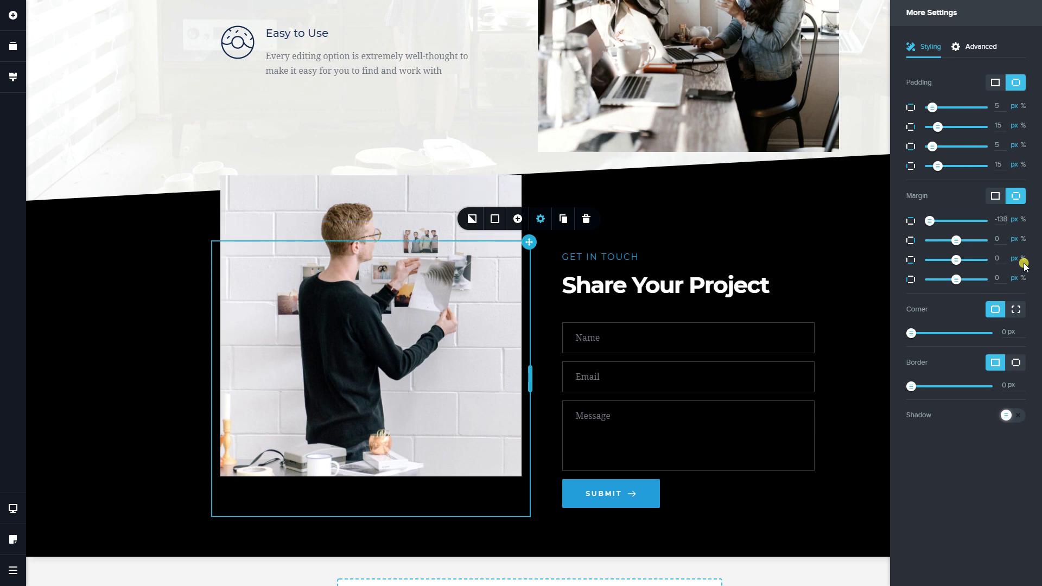
{"action": "key", "text": "Down"}
{"action": "key", "text": "Down"}
{"action": "key", "text": "Down"}
{"action": "key", "text": "Down"}
{"action": "key", "text": "Down"}
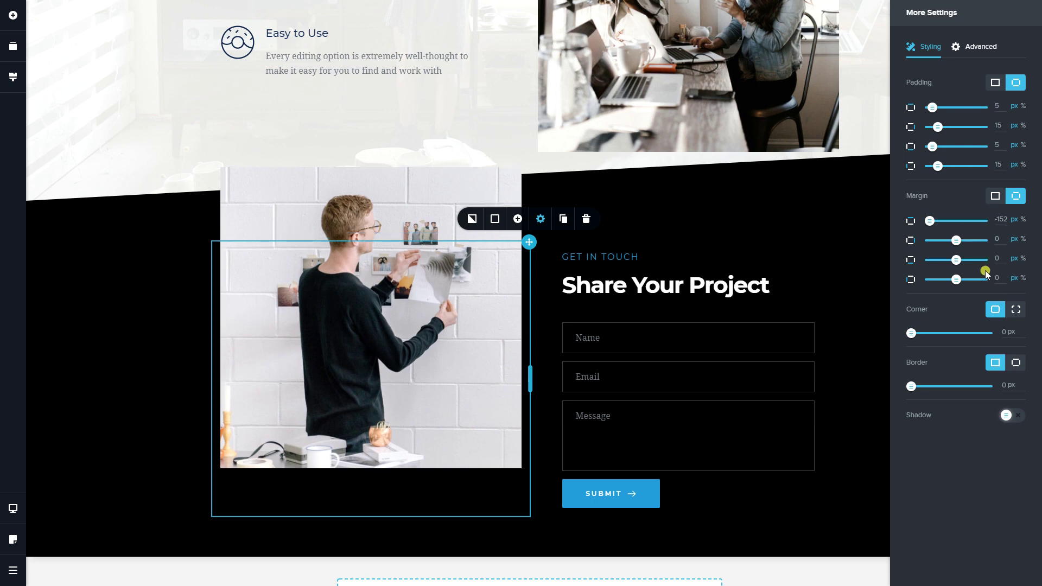
Select the man's photo in the contact block and open its More Settings
{"action": "left_click", "coordinate": [866, 406]}
{"action": "scroll", "coordinate": [874, 407], "scroll_direction": "down", "scroll_amount": 2}
{"action": "scroll", "coordinate": [880, 408], "scroll_direction": "up", "scroll_amount": 4}
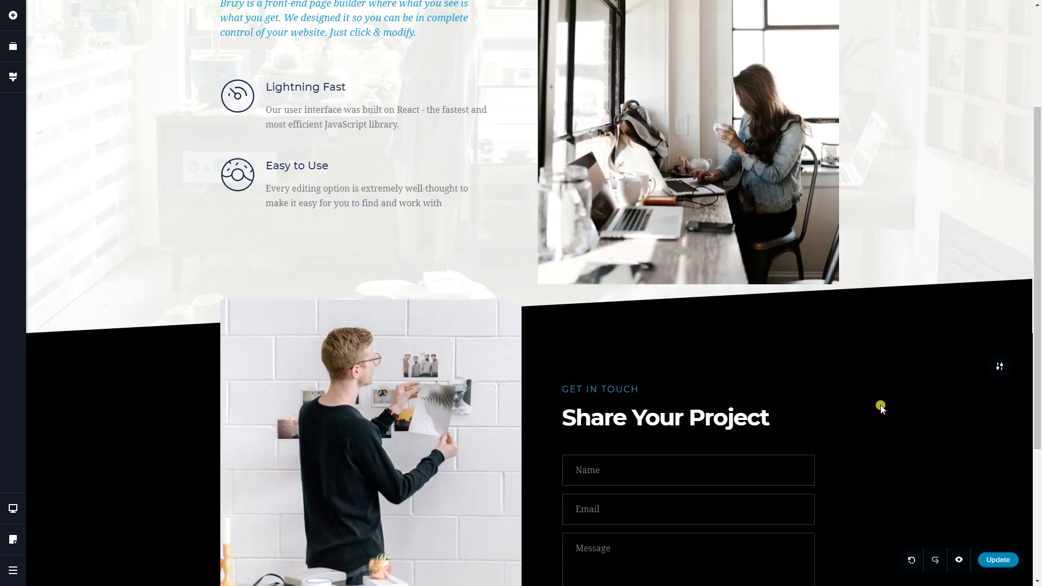
{"action": "scroll", "coordinate": [879, 407], "scroll_direction": "down", "scroll_amount": 3}
{"action": "left_click", "coordinate": [370, 286]}
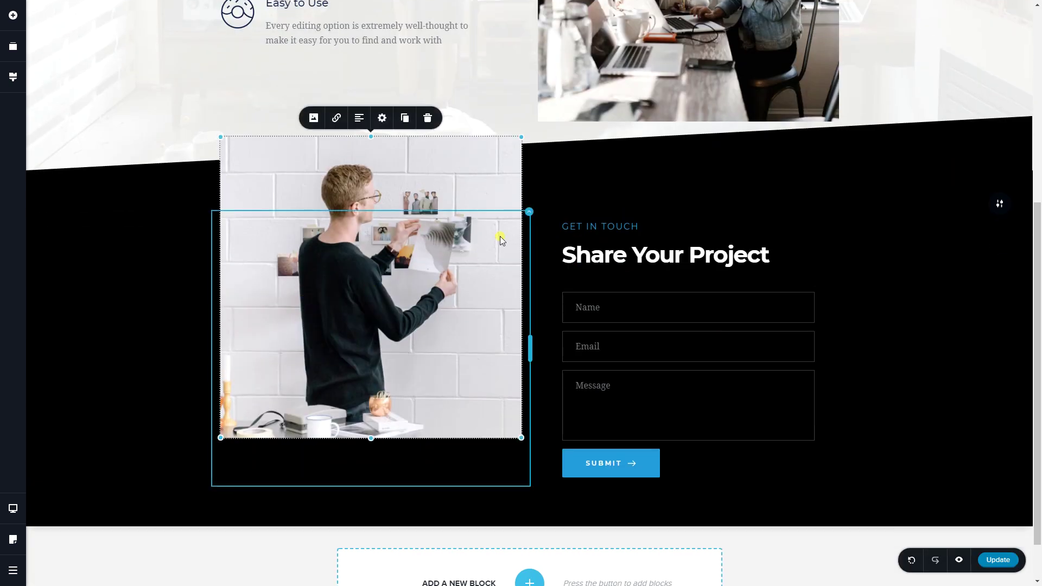
{"action": "left_click", "coordinate": [382, 120]}
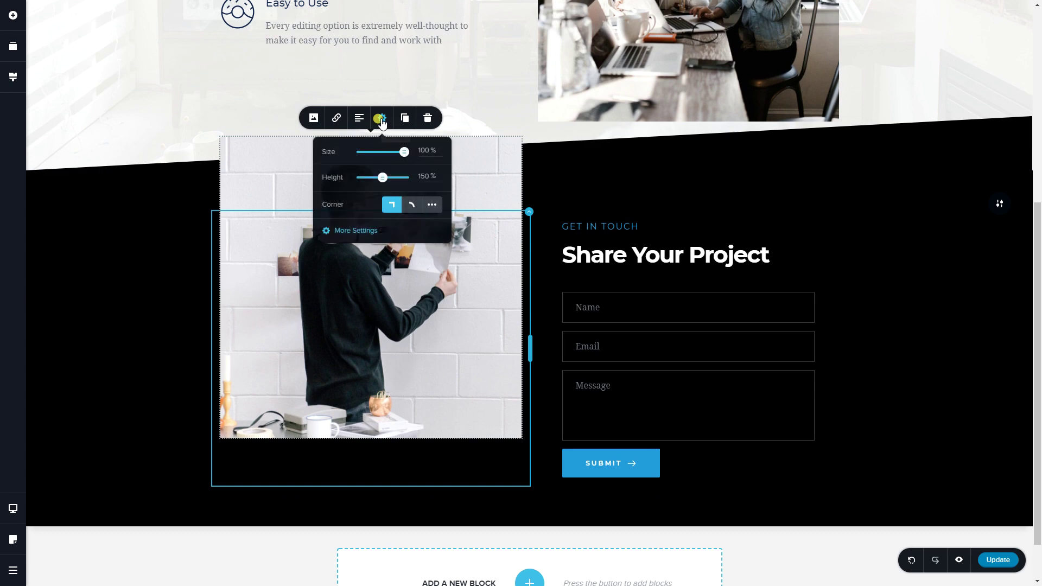
{"action": "left_click", "coordinate": [367, 231]}
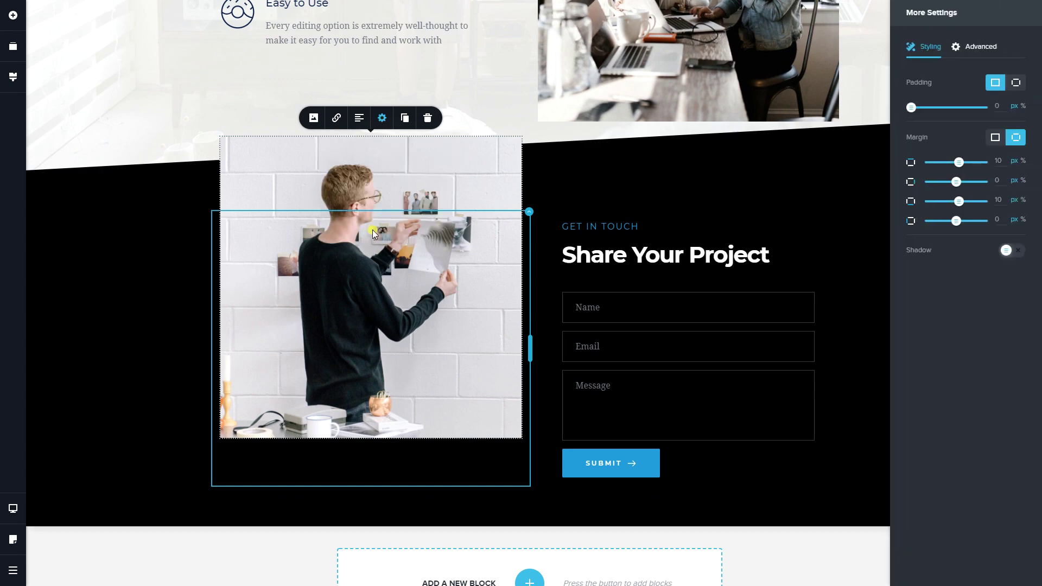
Set the photo's Advanced entrance animation to Flip, then close the panel
{"action": "left_click", "coordinate": [988, 50]}
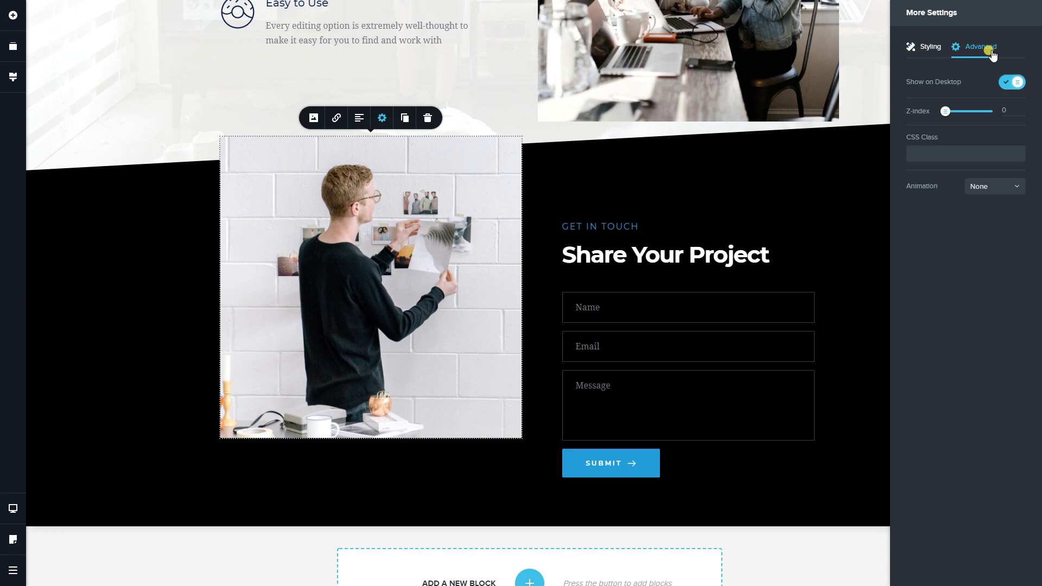
{"action": "left_click", "coordinate": [971, 187]}
{"action": "scroll", "coordinate": [996, 263], "scroll_direction": "down", "scroll_amount": 3}
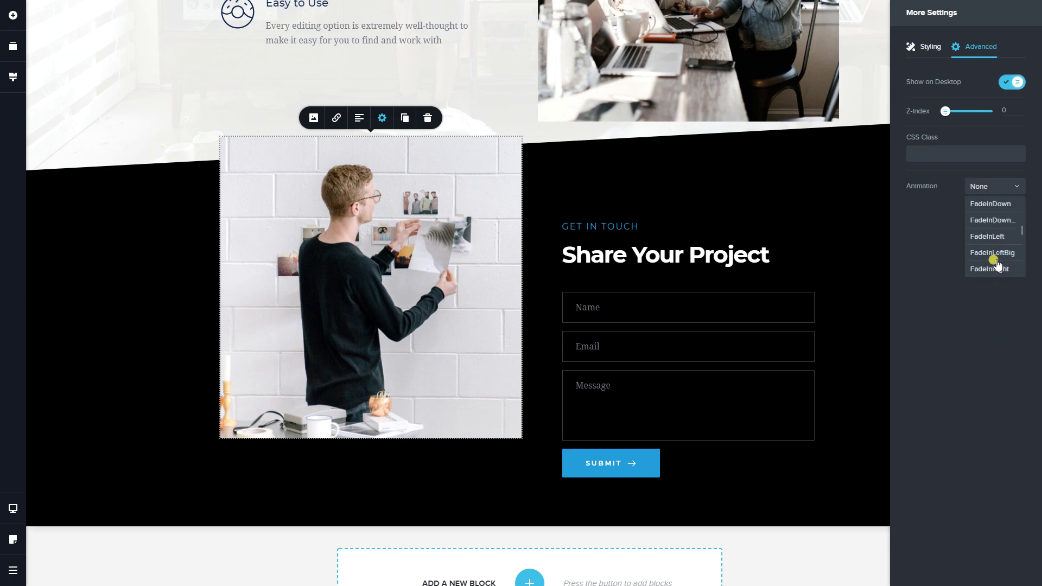
{"action": "scroll", "coordinate": [998, 255], "scroll_direction": "down", "scroll_amount": 5}
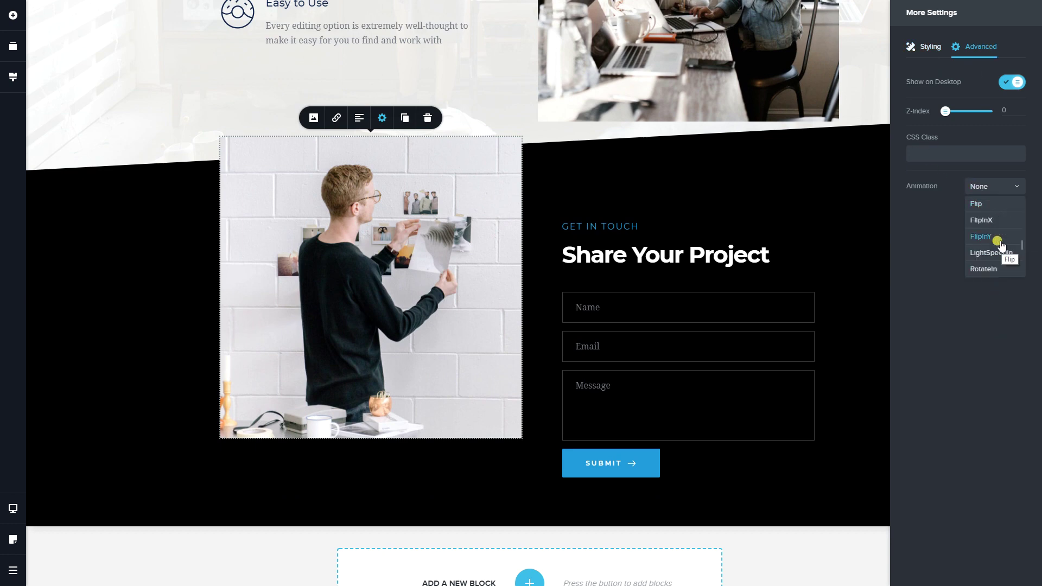
{"action": "left_click", "coordinate": [976, 204]}
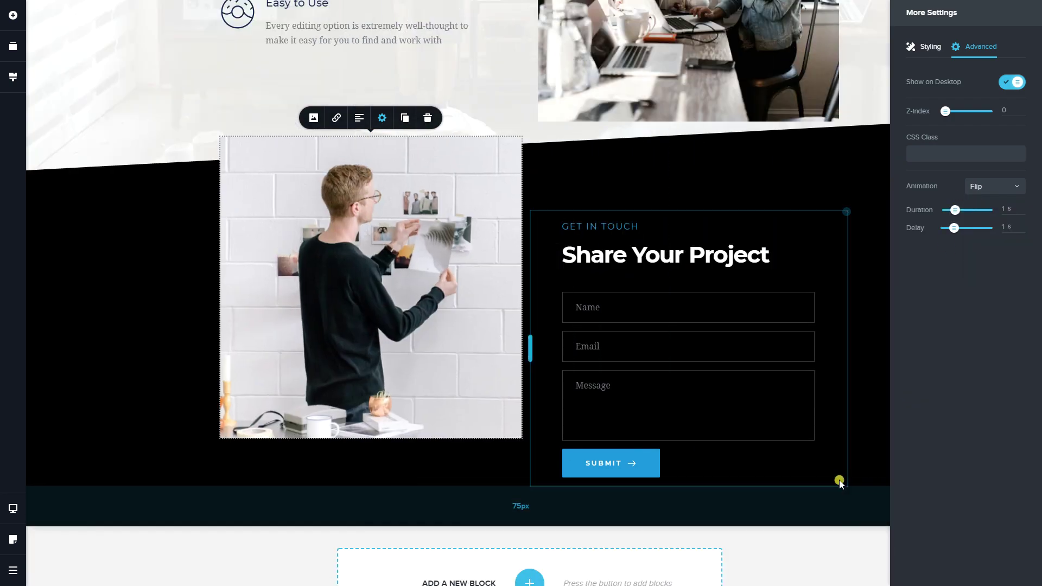
{"action": "left_click", "coordinate": [875, 468]}
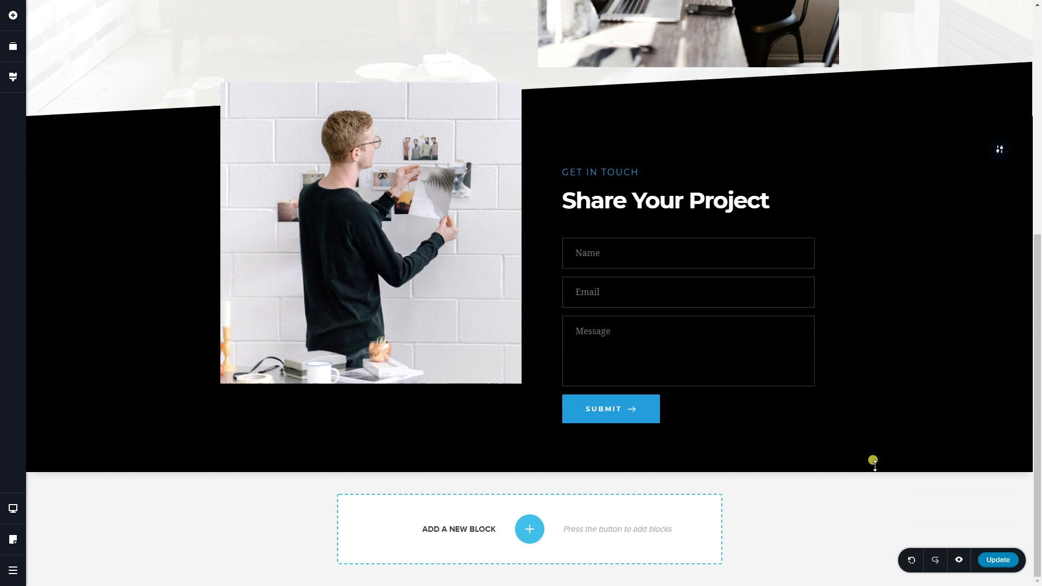
{"action": "scroll", "coordinate": [875, 466], "scroll_direction": "up", "scroll_amount": 6}
{"action": "scroll", "coordinate": [875, 462], "scroll_direction": "down", "scroll_amount": 4}
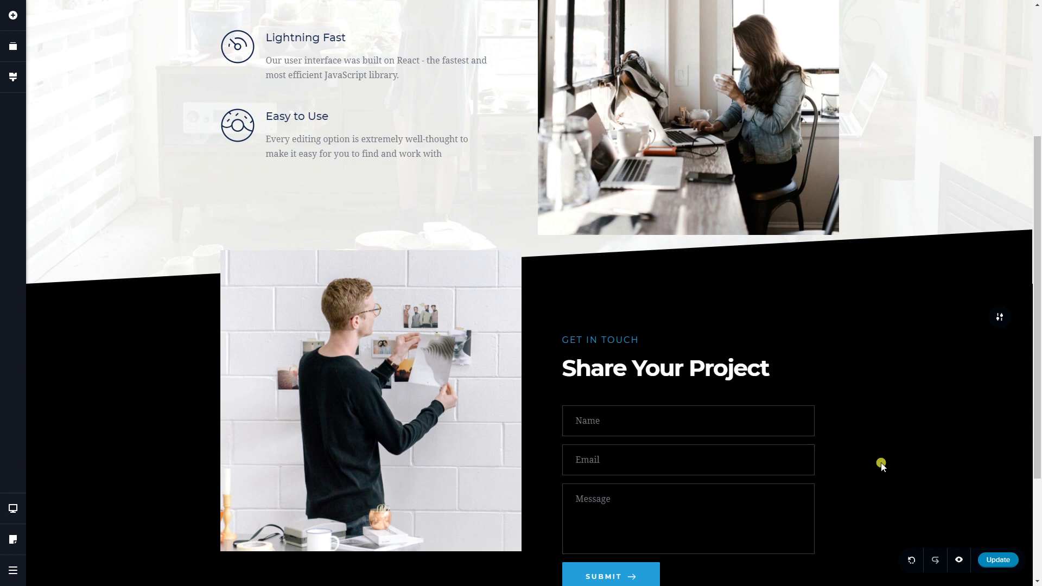
{"action": "scroll", "coordinate": [880, 463], "scroll_direction": "down", "scroll_amount": 3}
{"action": "scroll", "coordinate": [880, 461], "scroll_direction": "up", "scroll_amount": 7}
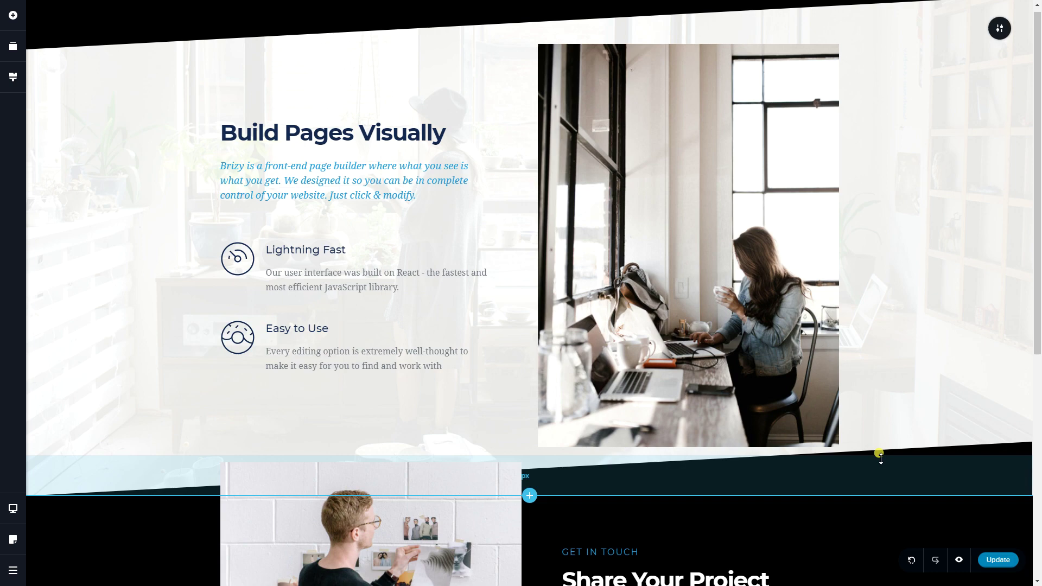
Choose the floral shape for the contact block's bottom divider
{"action": "scroll", "coordinate": [895, 413], "scroll_direction": "down", "scroll_amount": 7}
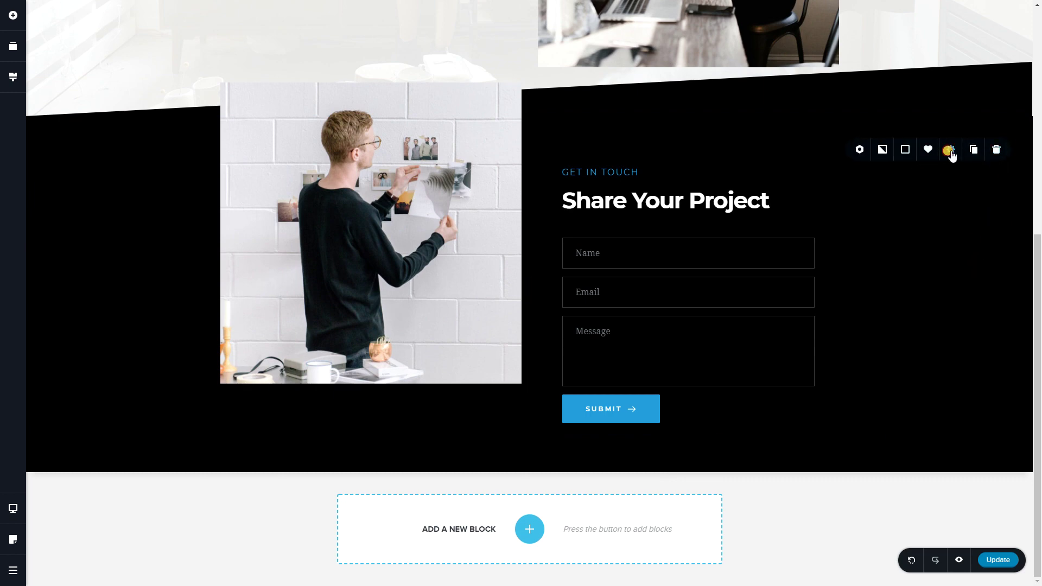
{"action": "left_click", "coordinate": [950, 151]}
{"action": "left_click", "coordinate": [916, 119]}
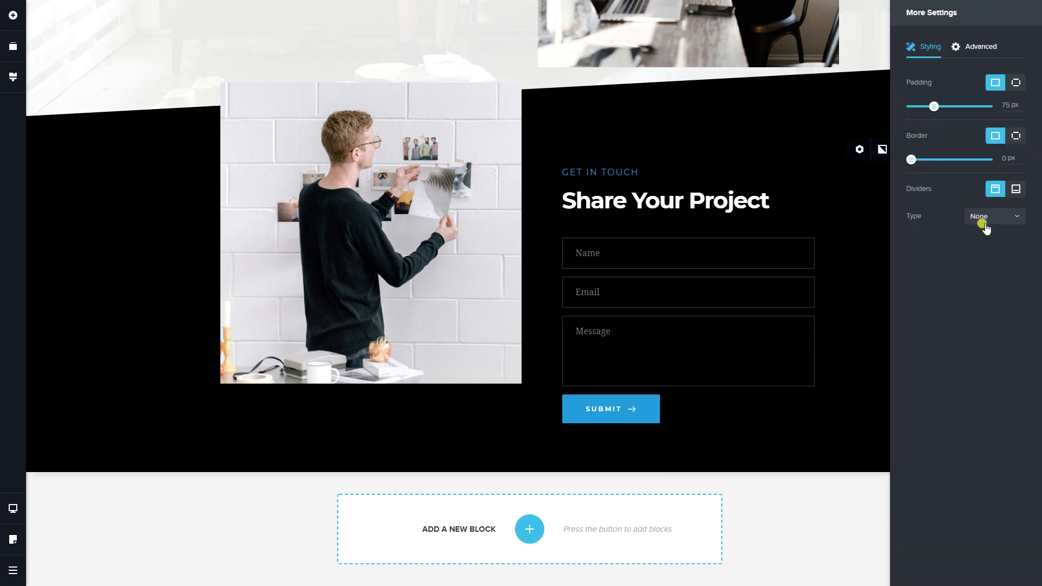
{"action": "left_click", "coordinate": [1011, 189]}
{"action": "left_click", "coordinate": [999, 216]}
{"action": "scroll", "coordinate": [995, 282], "scroll_direction": "down", "scroll_amount": 2}
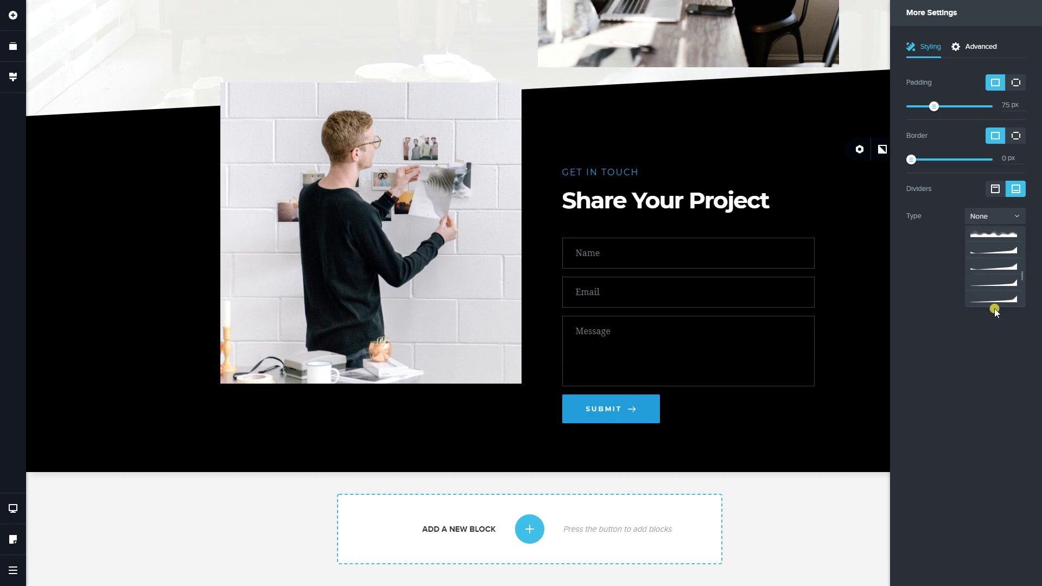
{"action": "scroll", "coordinate": [997, 301], "scroll_direction": "down", "scroll_amount": 3}
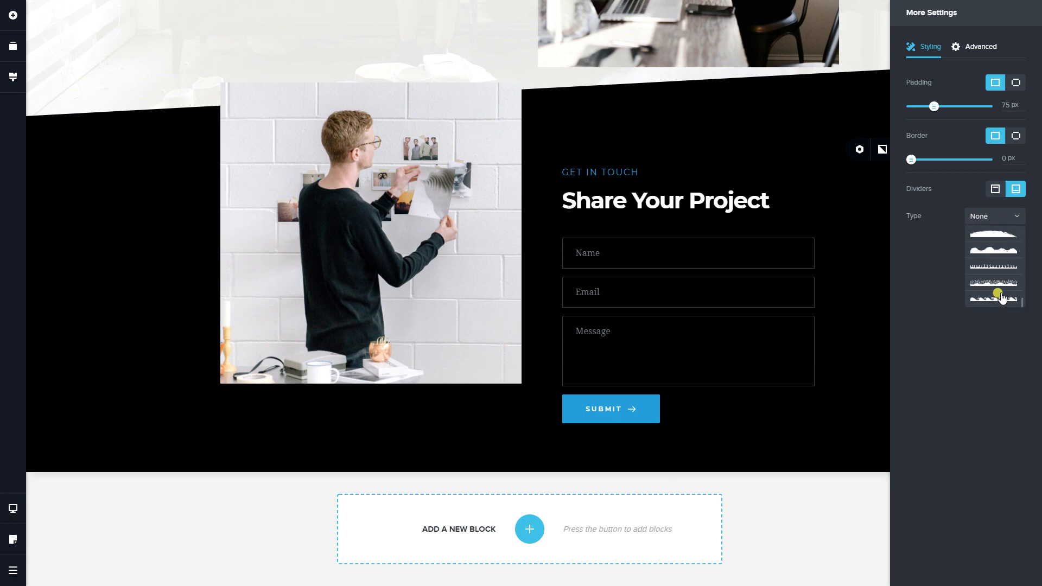
{"action": "left_click", "coordinate": [999, 283]}
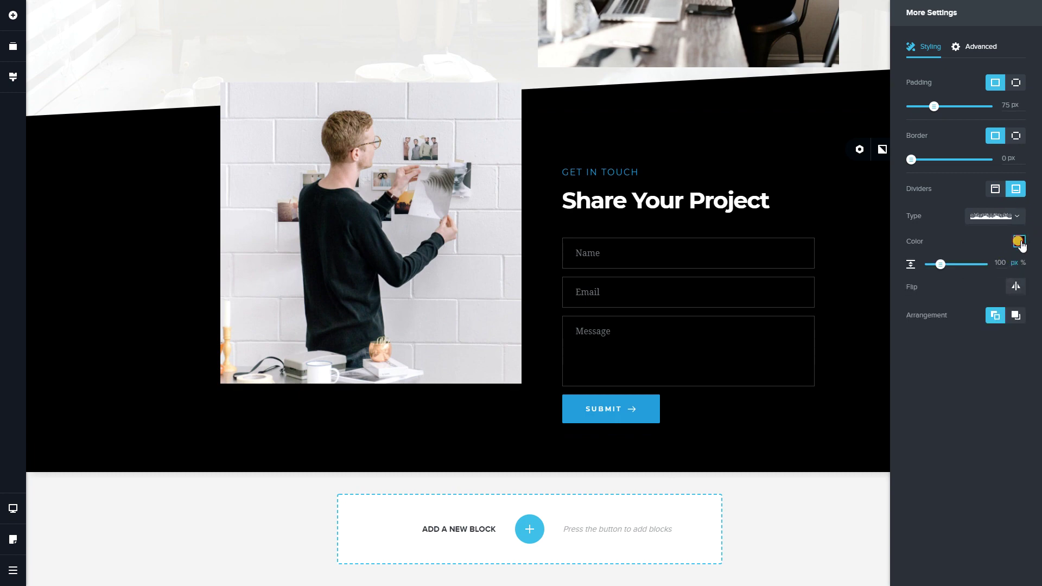
Colour the floral bottom divider white and close the settings
{"action": "left_click", "coordinate": [1019, 241]}
{"action": "left_click", "coordinate": [953, 297]}
{"action": "left_click_drag", "start_coordinate": [954, 299], "coordinate": [913, 249]}
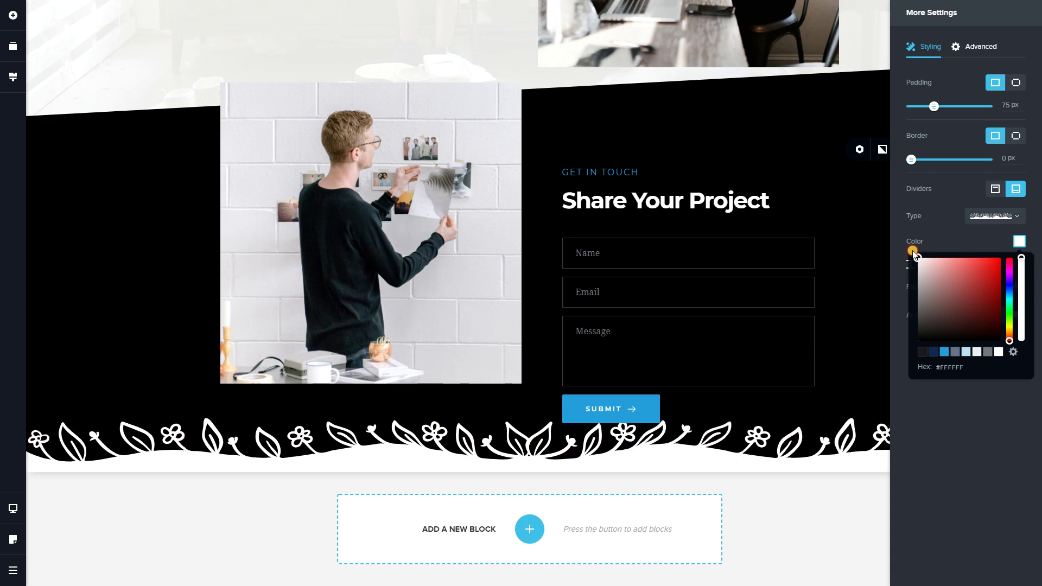
{"action": "left_click", "coordinate": [817, 504]}
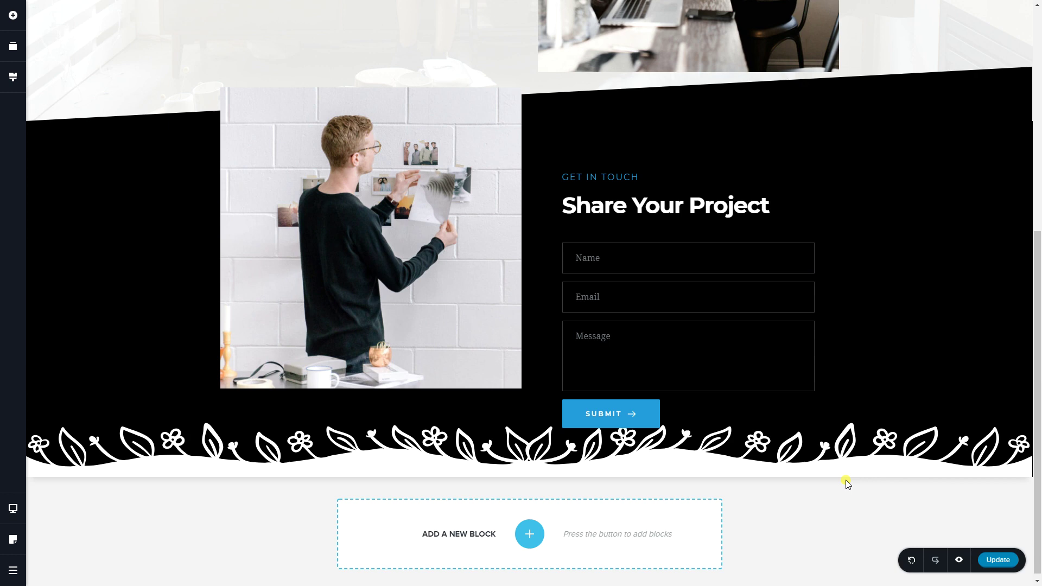
Preview the page at Mobile width and scroll through the stacked blocks
{"action": "left_click", "coordinate": [13, 509]}
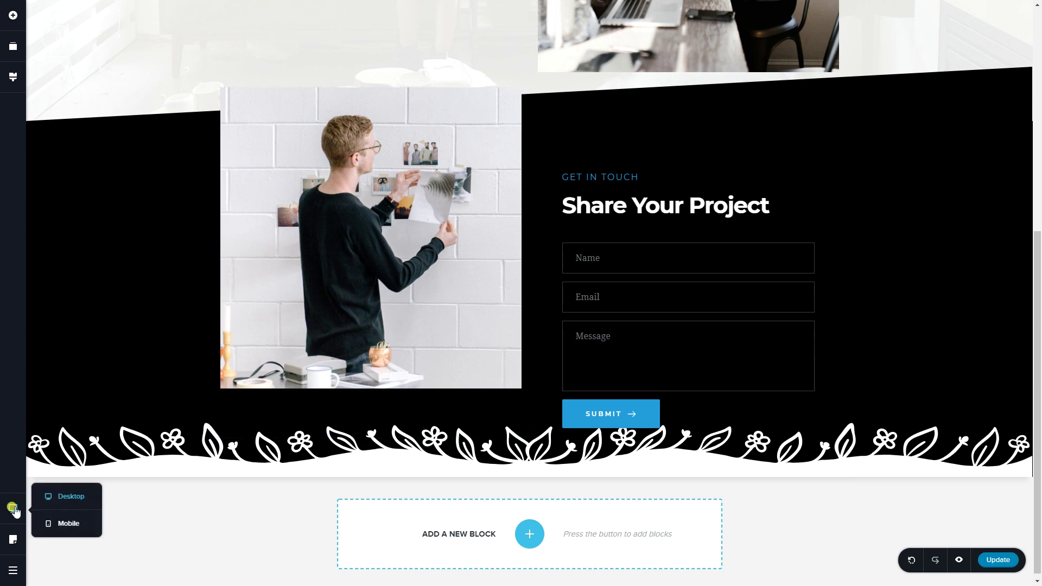
{"action": "left_click", "coordinate": [64, 524]}
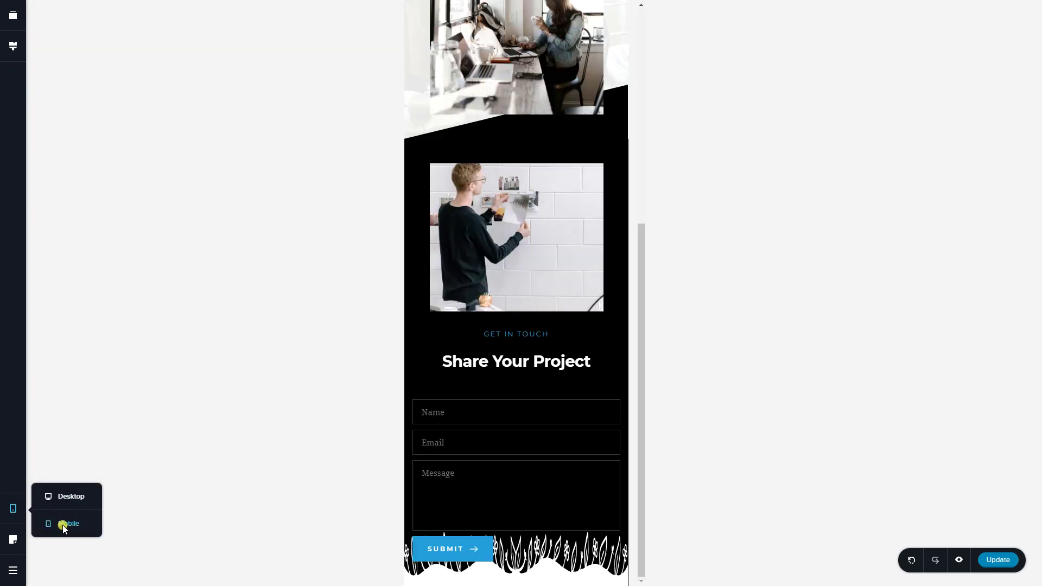
{"action": "scroll", "coordinate": [461, 453], "scroll_direction": "up", "scroll_amount": 6}
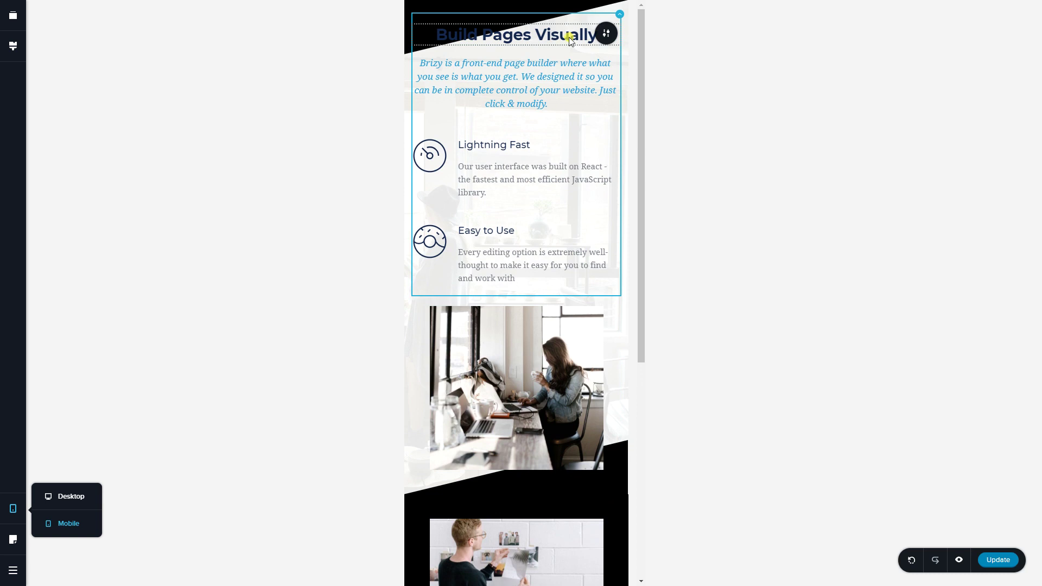
{"action": "left_click", "coordinate": [539, 34]}
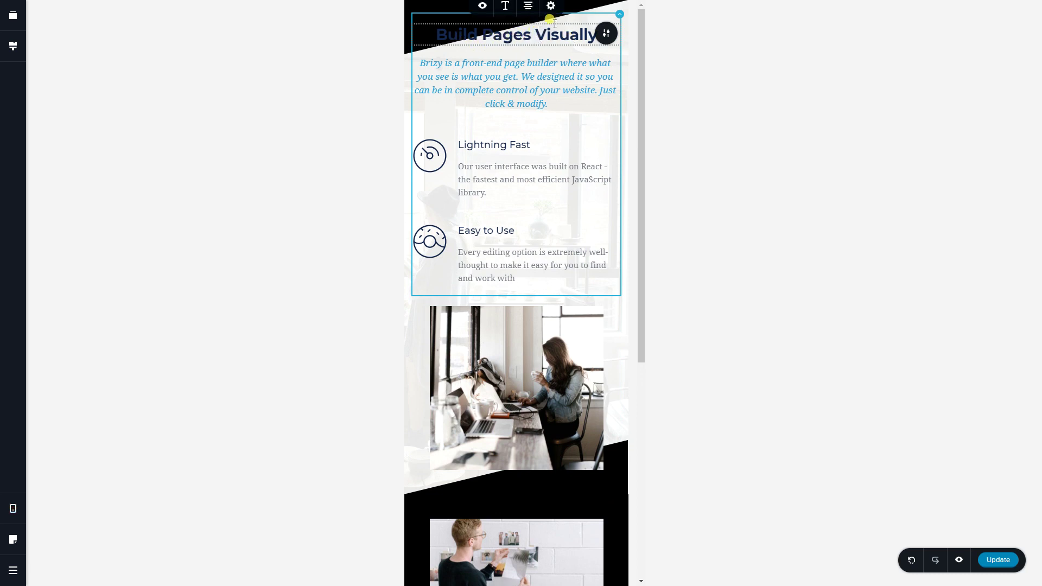
{"action": "scroll", "coordinate": [559, 163], "scroll_direction": "down", "scroll_amount": 1}
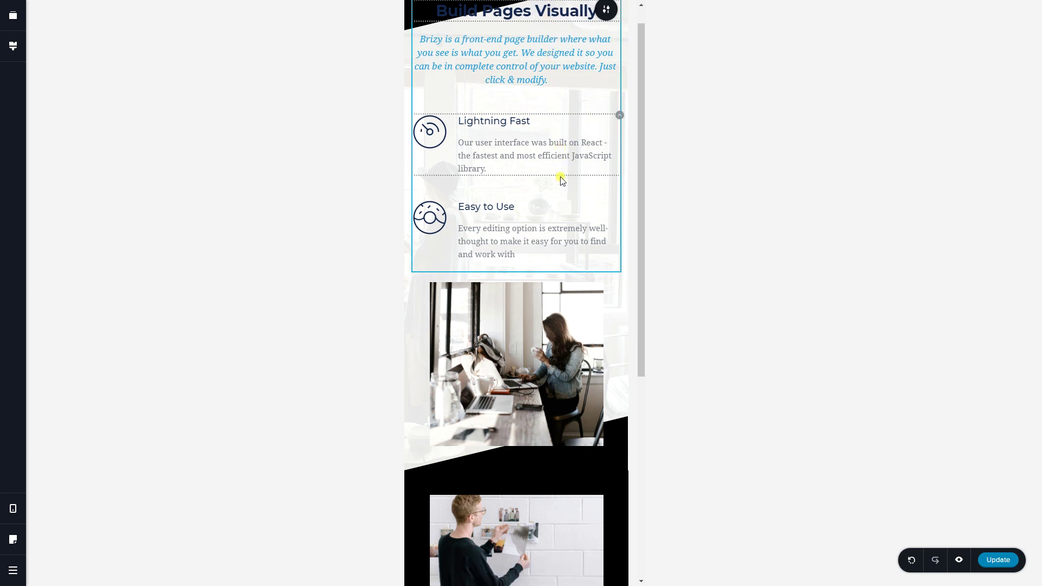
{"action": "scroll", "coordinate": [562, 181], "scroll_direction": "down", "scroll_amount": 10}
{"action": "scroll", "coordinate": [589, 198], "scroll_direction": "down", "scroll_amount": 1}
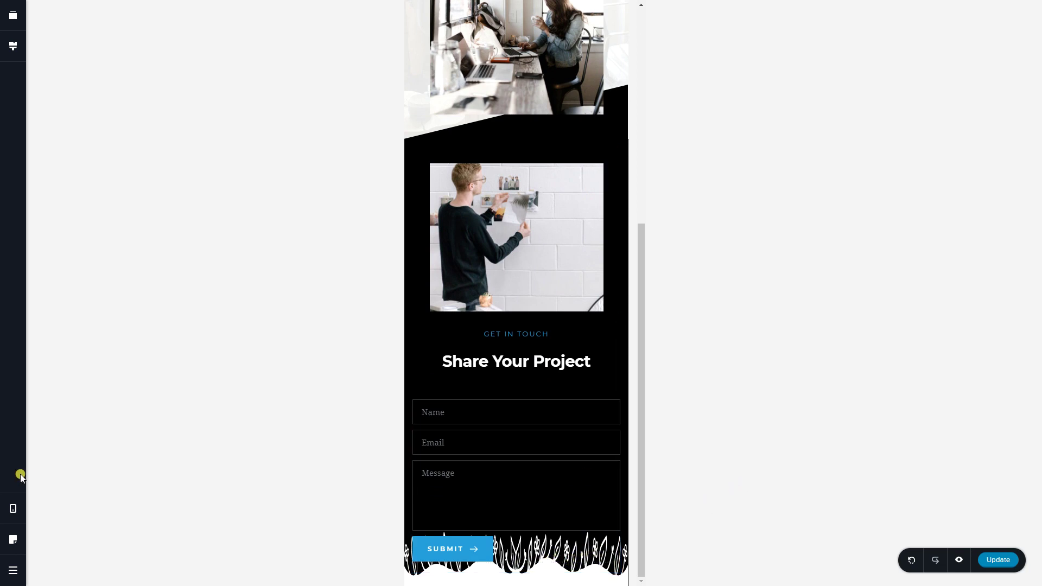
Switch the preview back to Desktop and scroll up to the Build Pages Visually block
{"action": "left_click", "coordinate": [14, 508]}
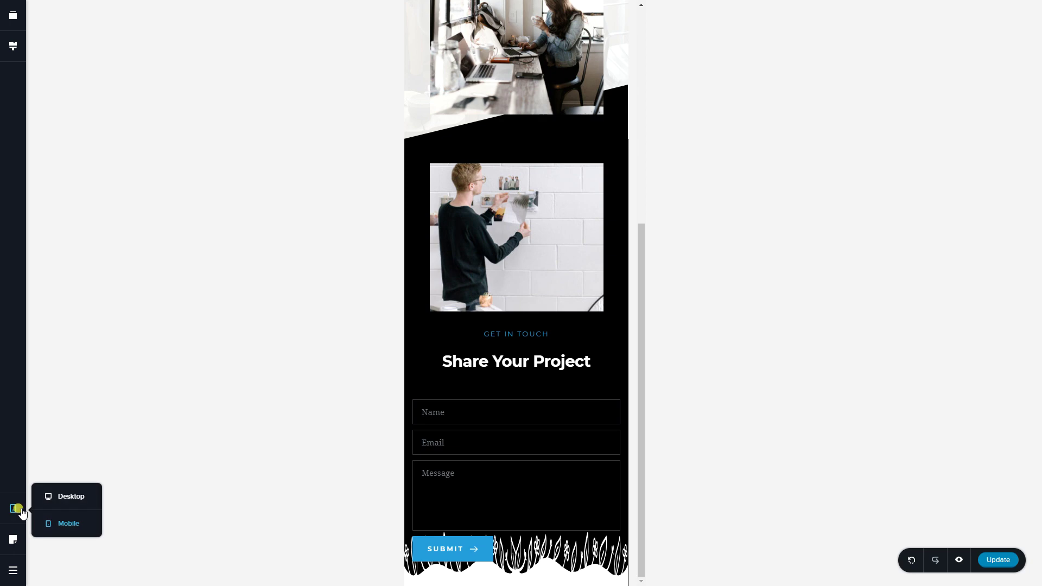
{"action": "left_click", "coordinate": [54, 495]}
{"action": "scroll", "coordinate": [812, 451], "scroll_direction": "up", "scroll_amount": 6}
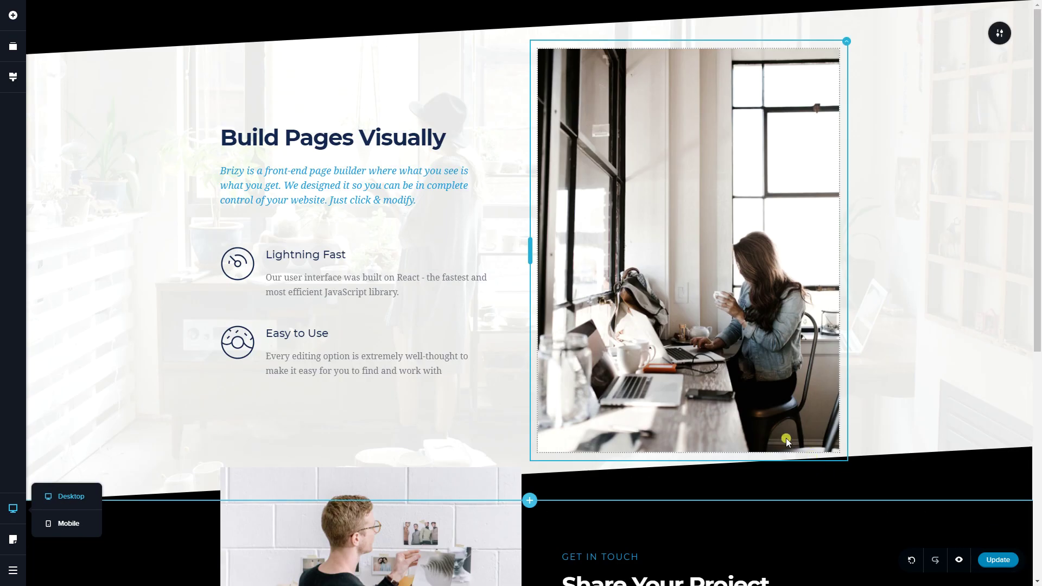